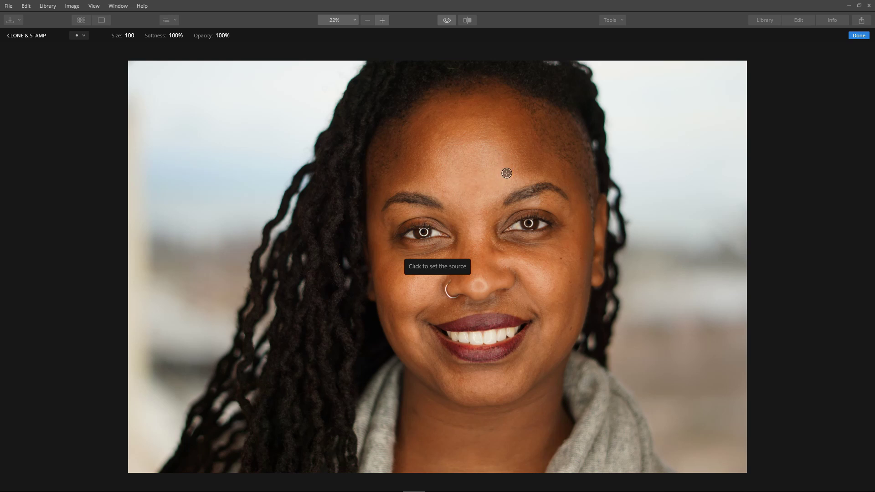
Clone forehead skin over the dark area under the image's left-hand eye, using a size 49 brush, and finish cloning.
left_click(502, 148)
right_click(598, 190)
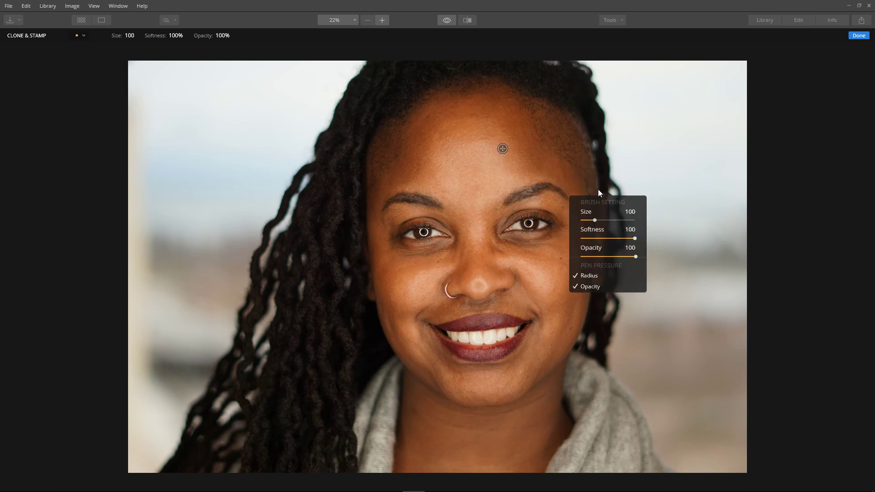
left_click_drag(593, 220, 587, 219)
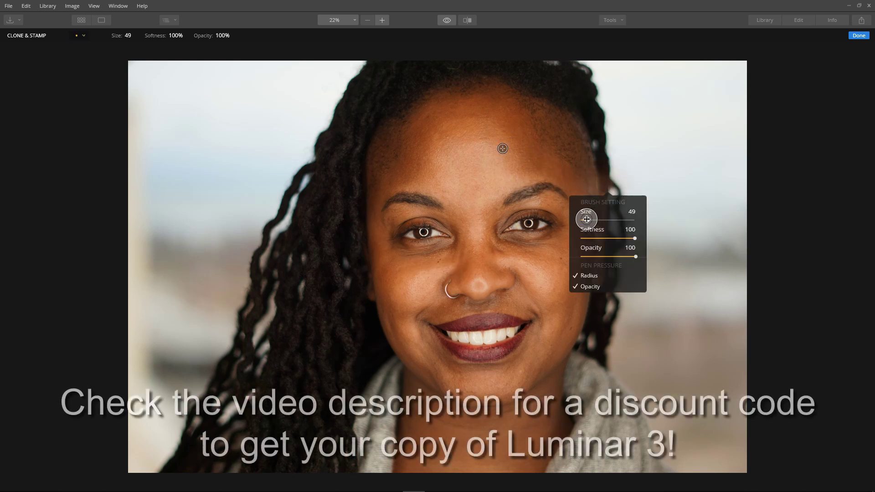
left_click(455, 228)
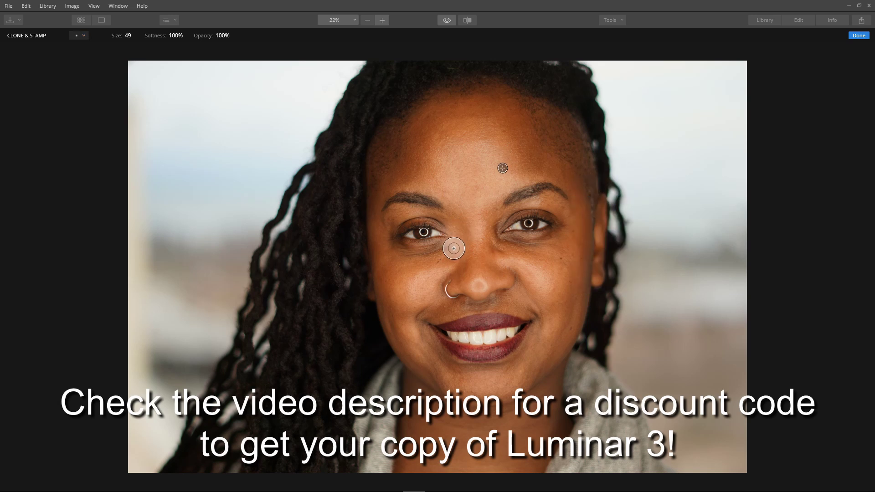
mouse_move(453, 248)
left_mouse_down()
mouse_move(406, 255)
mouse_move(386, 242)
mouse_move(410, 253)
mouse_move(441, 251)
mouse_move(420, 254)
mouse_move(433, 254)
mouse_move(459, 240)
mouse_move(423, 261)
mouse_move(397, 254)
mouse_move(452, 247)
mouse_move(418, 262)
mouse_move(433, 260)
mouse_move(453, 246)
mouse_move(455, 228)
mouse_move(445, 251)
mouse_move(403, 254)
mouse_move(387, 240)
mouse_move(417, 252)
left_mouse_up()
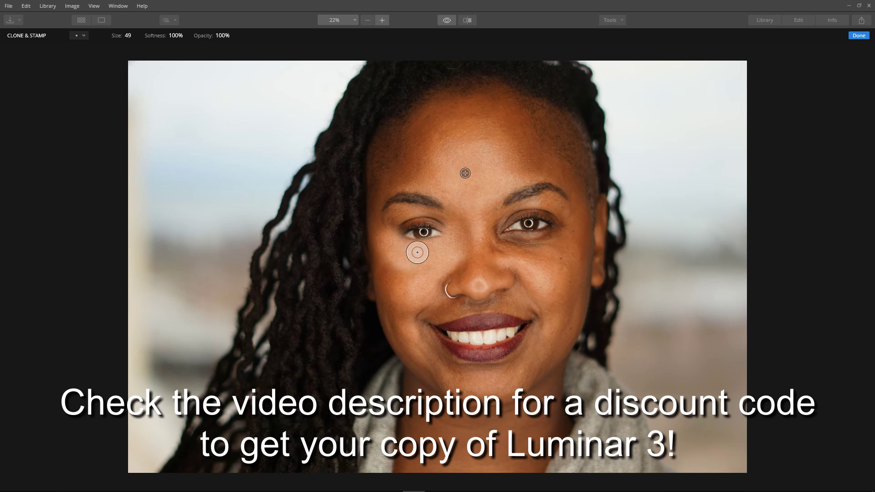
left_click(859, 36)
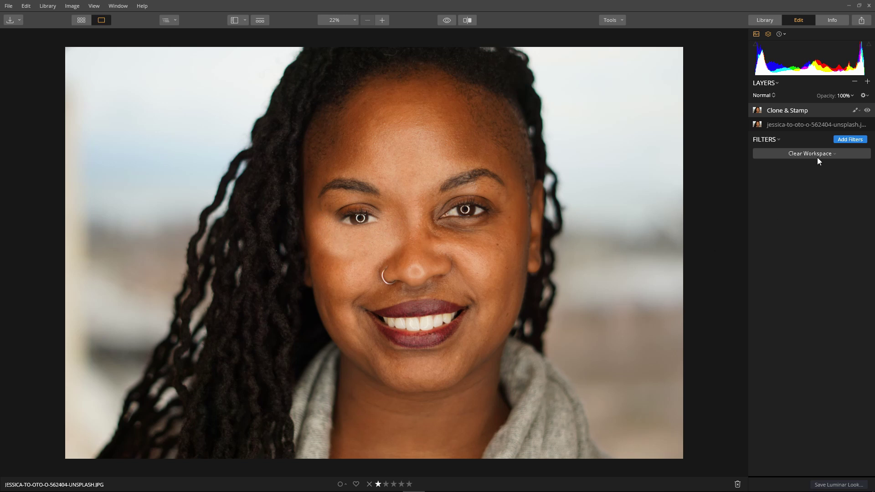
Invert the mask of the Clone & Stamp layer.
right_click(758, 114)
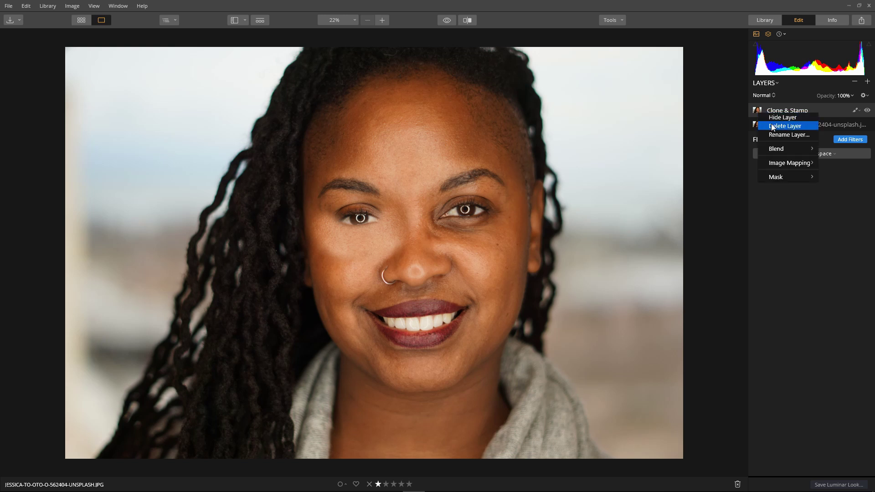
mouse_move(779, 178)
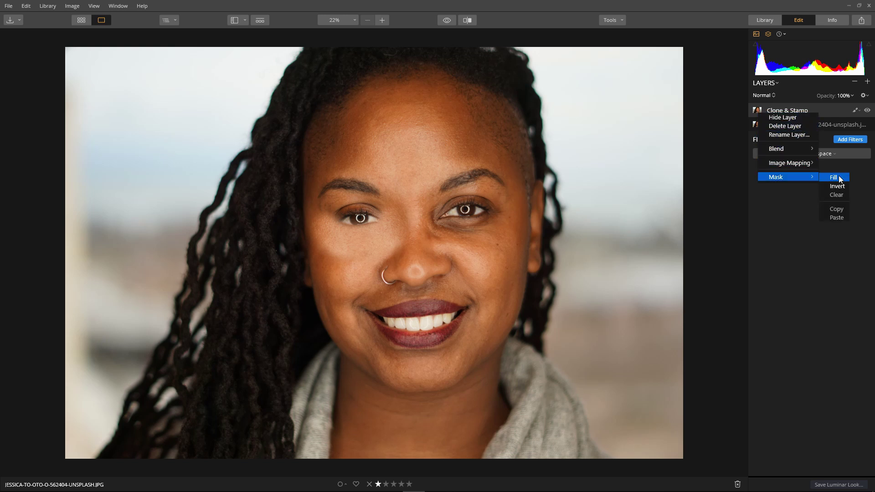
left_click(838, 186)
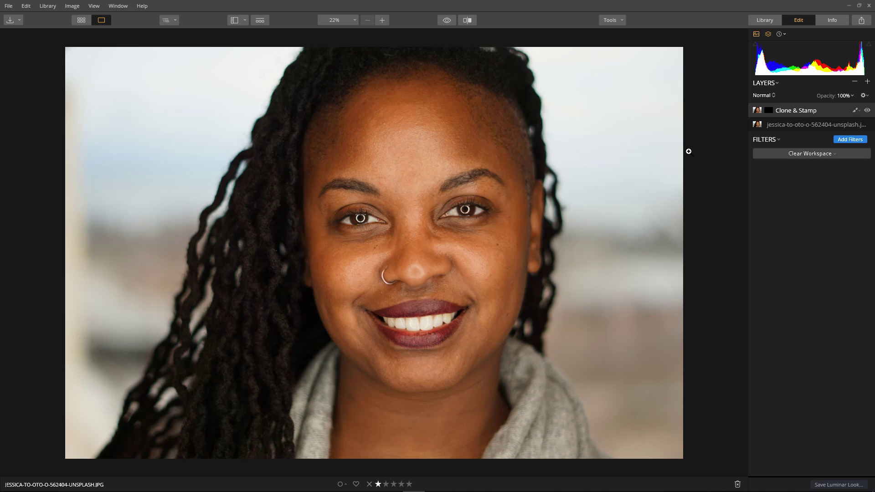
Paint the cloned skin back in under the left-hand eye on the layer mask, with brush size 45 and 100% opacity.
left_click(855, 110)
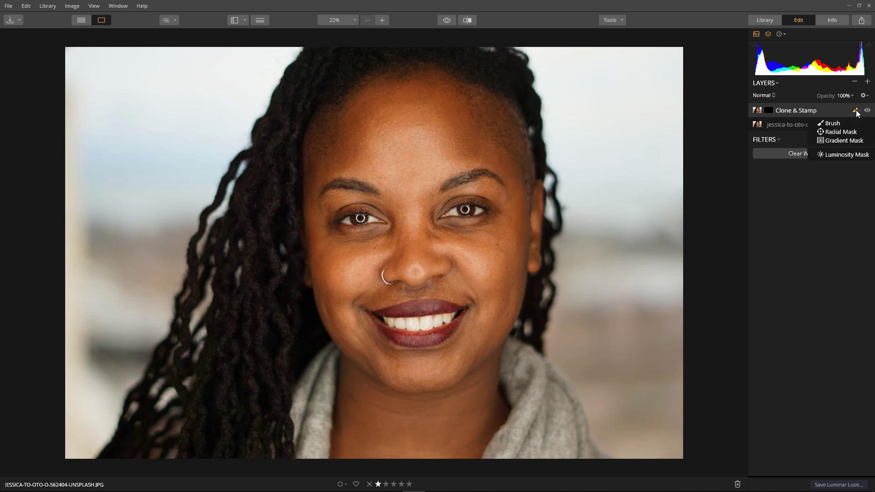
left_click(833, 124)
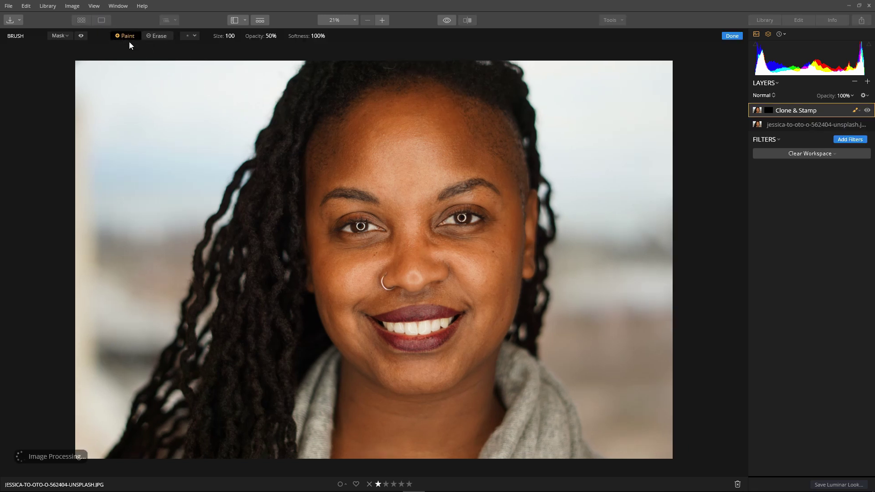
right_click(570, 246)
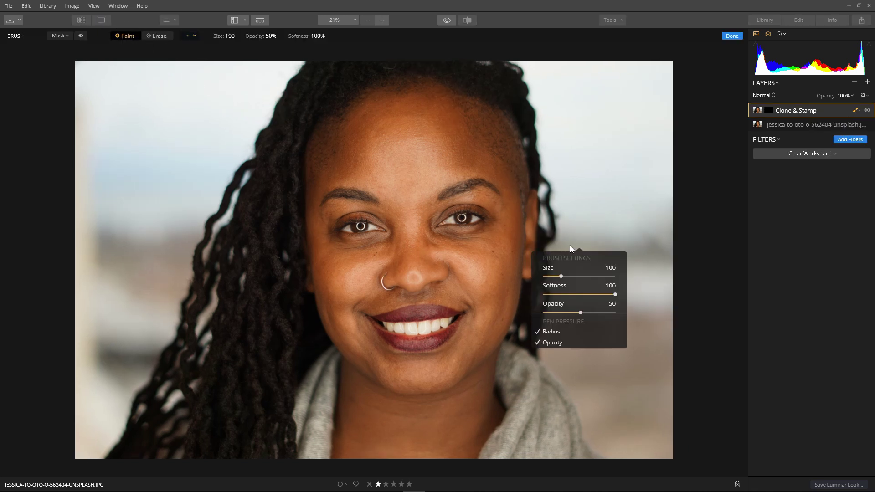
left_click_drag(562, 277, 551, 277)
left_click(353, 247)
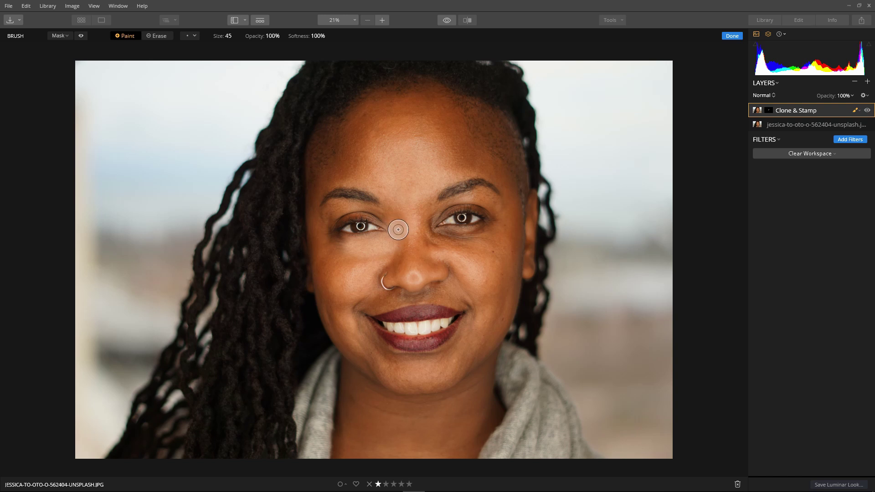
mouse_move(398, 230)
left_mouse_down()
mouse_move(386, 246)
mouse_move(364, 248)
mouse_move(324, 236)
mouse_move(351, 250)
mouse_move(379, 246)
mouse_move(357, 251)
mouse_move(390, 242)
mouse_move(337, 245)
mouse_move(323, 220)
mouse_move(331, 241)
mouse_move(349, 249)
mouse_move(391, 243)
mouse_move(374, 251)
left_mouse_up()
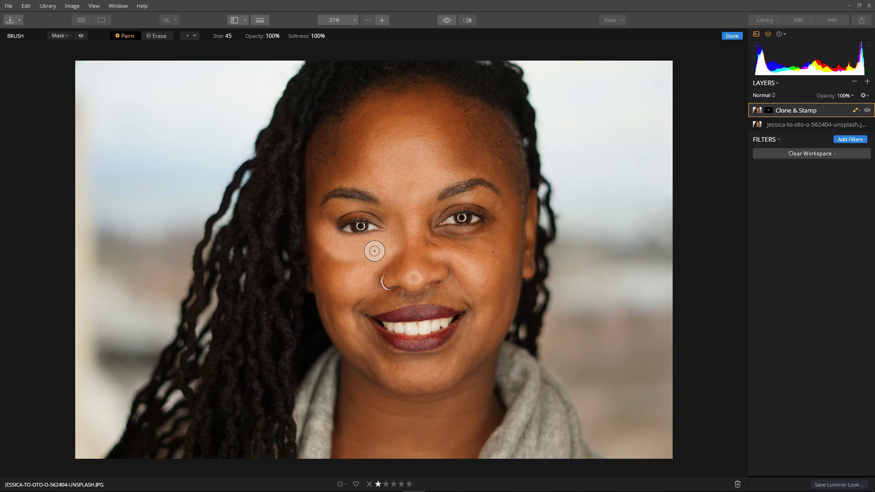
Erase softly around the masked under-eye area to blend its edges, with brush size 105 and 26% opacity.
left_click(158, 36)
right_click(573, 241)
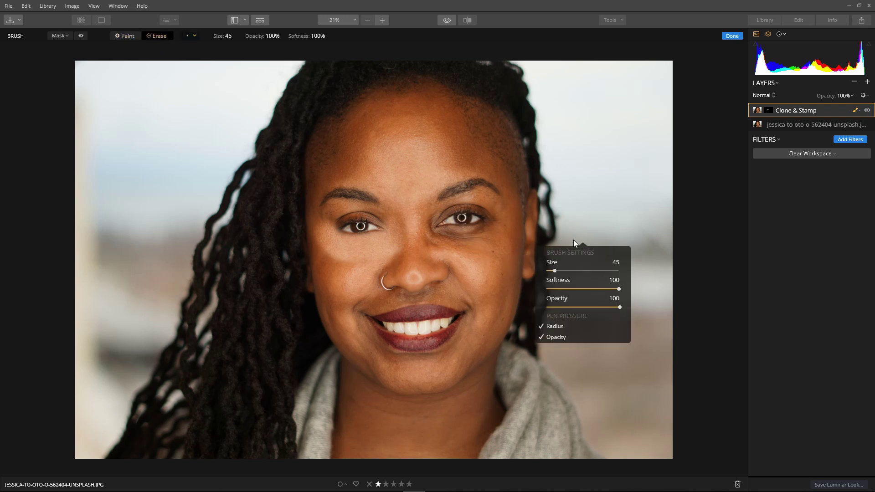
left_click_drag(556, 270, 566, 271)
left_click_drag(619, 307, 574, 307)
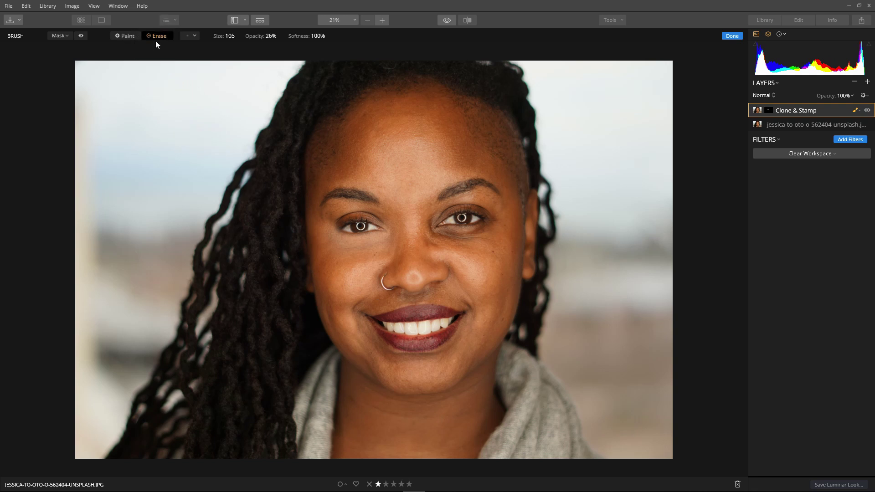
Paint more of the cloned skin back under the left-hand eye with brush size 50 at 26% opacity.
left_click(127, 36)
right_click(475, 268)
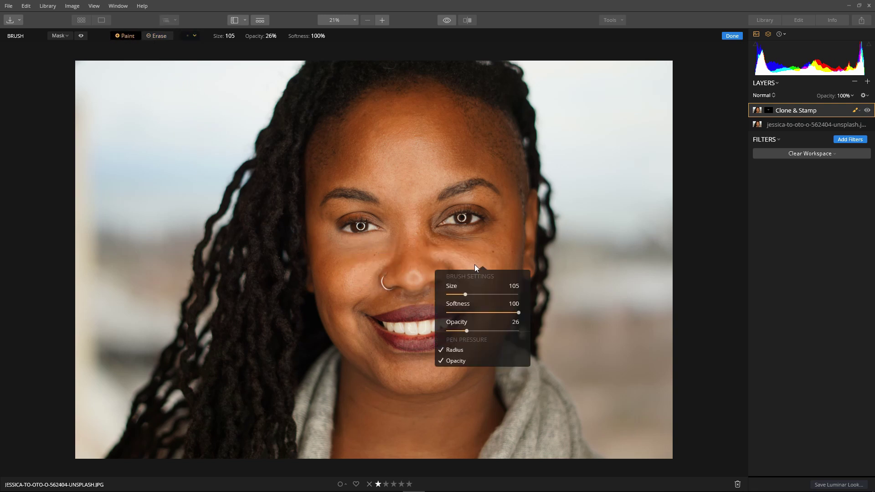
left_click_drag(467, 295, 456, 293)
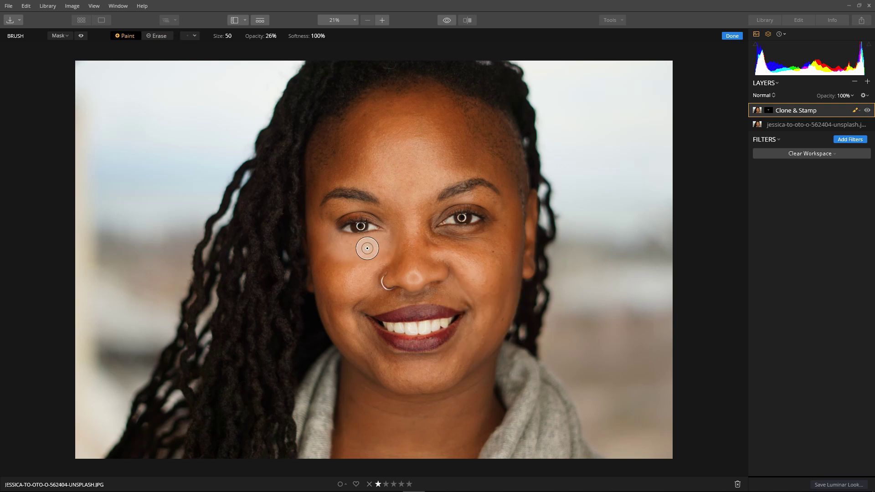
Blend the under-eye mask again by erasing with brush size 75 at 26% opacity, and finish the mask editing.
left_click(162, 35)
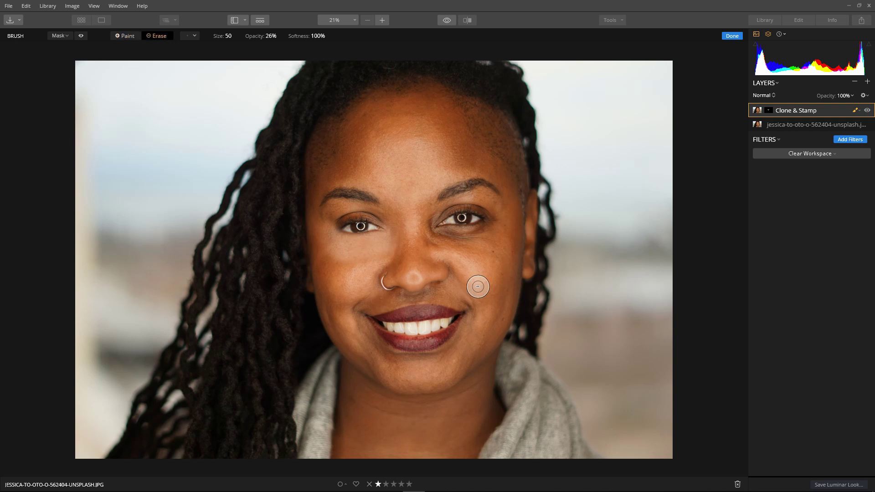
right_click(478, 286)
left_click_drag(463, 317, 467, 316)
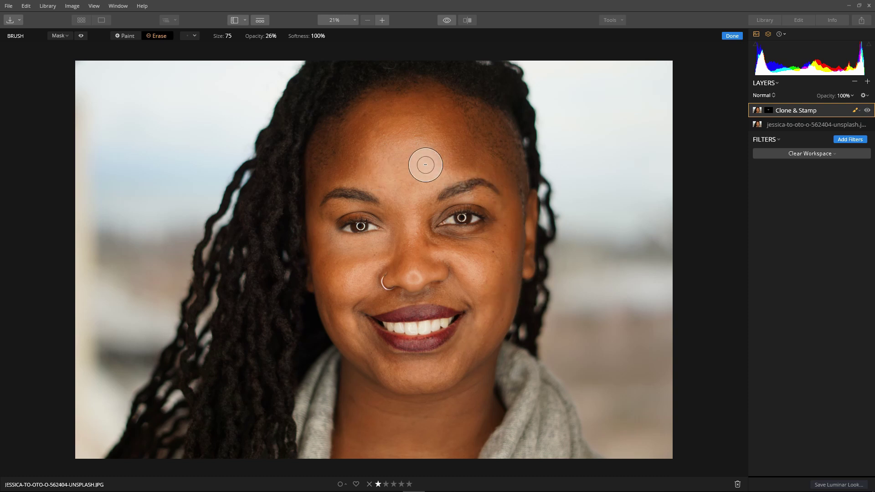
left_click(730, 36)
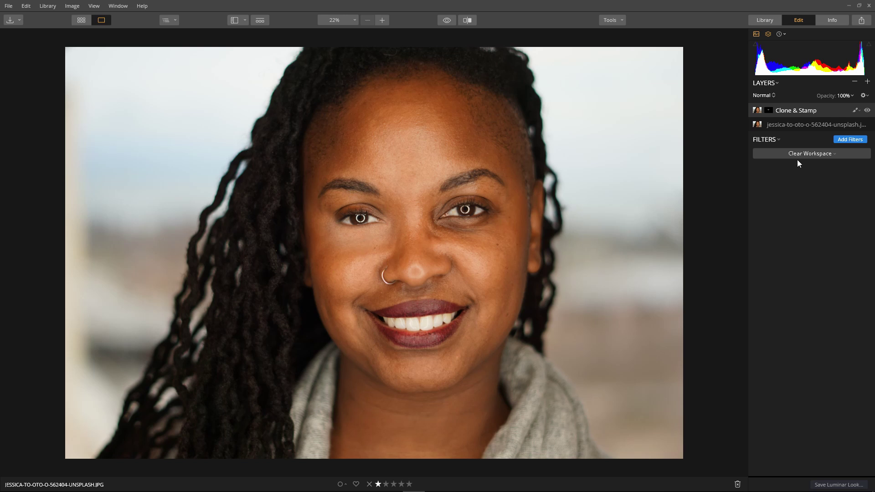
Add the Saturation / Vibrance and Tone filters to the Clone & Stamp layer.
left_click(849, 139)
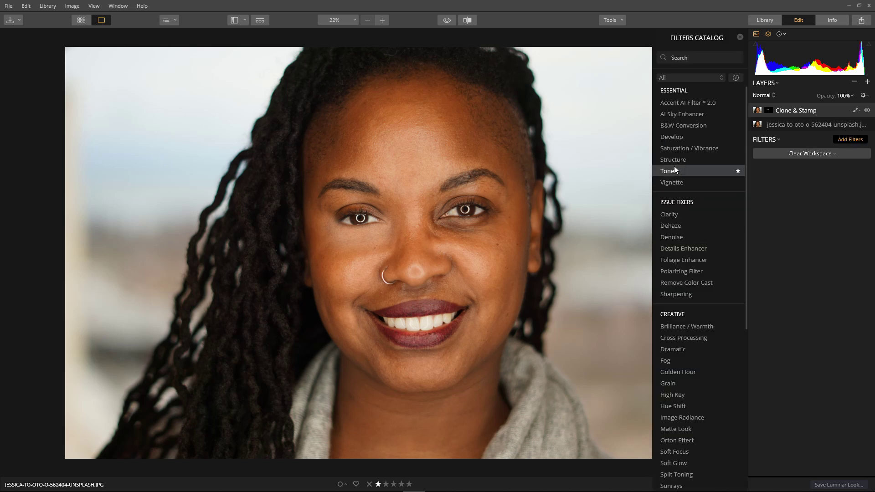
left_click(692, 148)
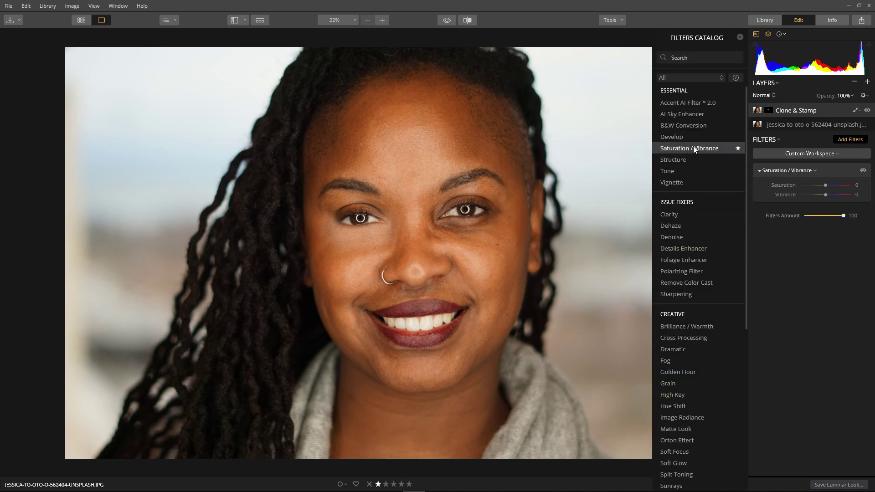
left_click(673, 171)
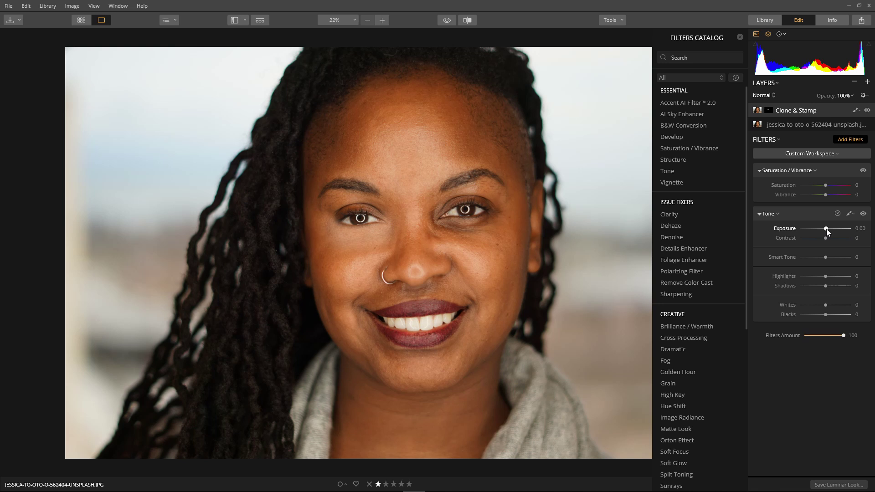
Darken the cloned skin by setting the Tone filter's Exposure to -0.58.
left_click_drag(826, 231, 825, 231)
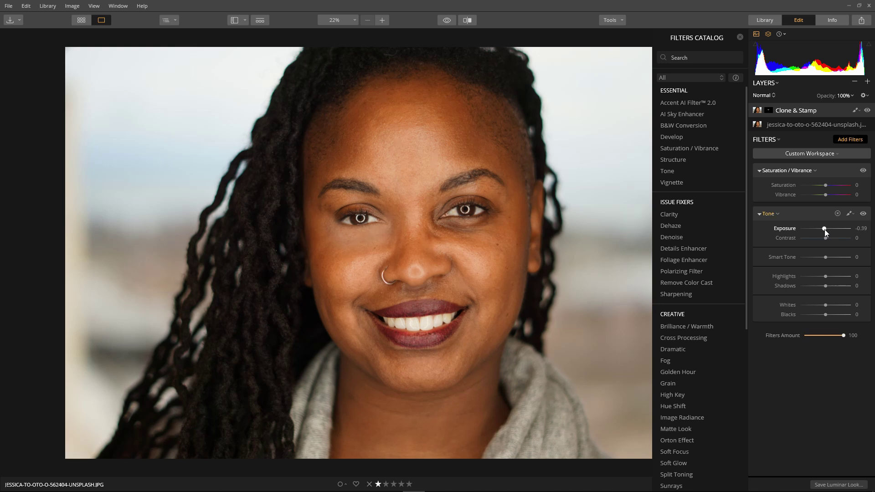
double_click(824, 229)
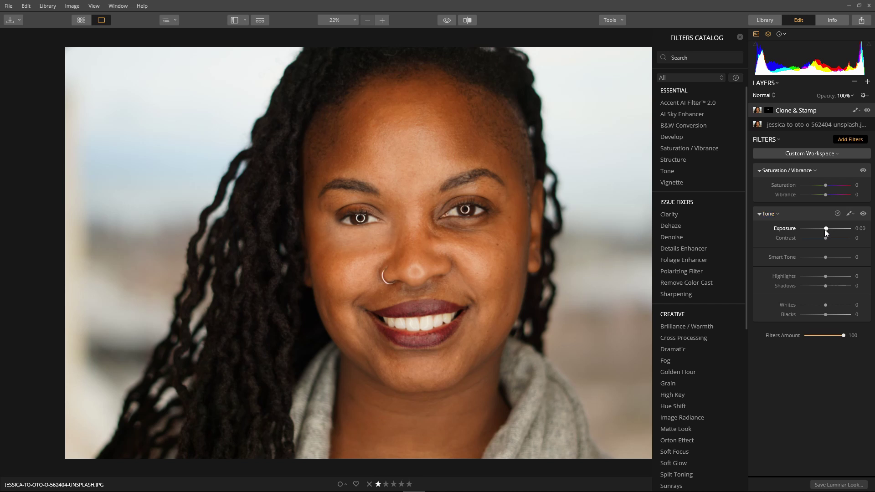
left_click_drag(824, 229, 822, 228)
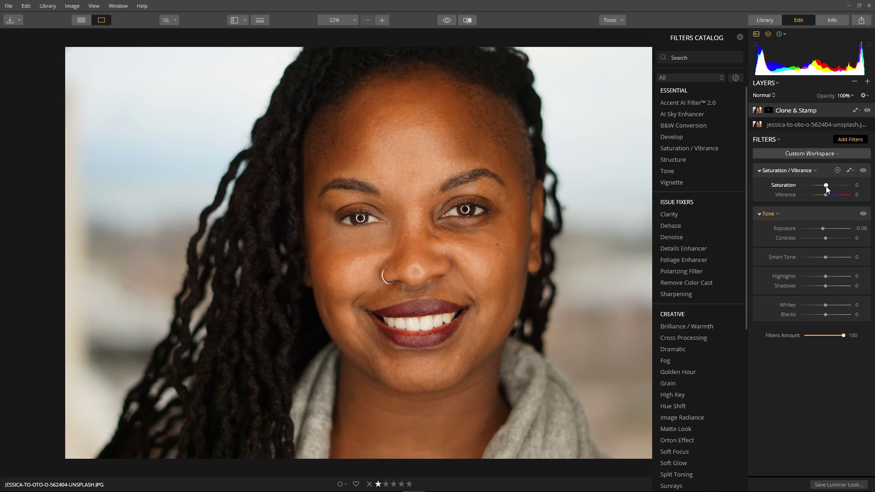
Set the cloned layer's Saturation to 21, Highlights to -43 and Shadows to -29.
left_click_drag(826, 184, 831, 188)
mouse_move(826, 277)
left_mouse_down()
mouse_move(818, 278)
mouse_move(834, 290)
mouse_move(820, 289)
left_mouse_up()
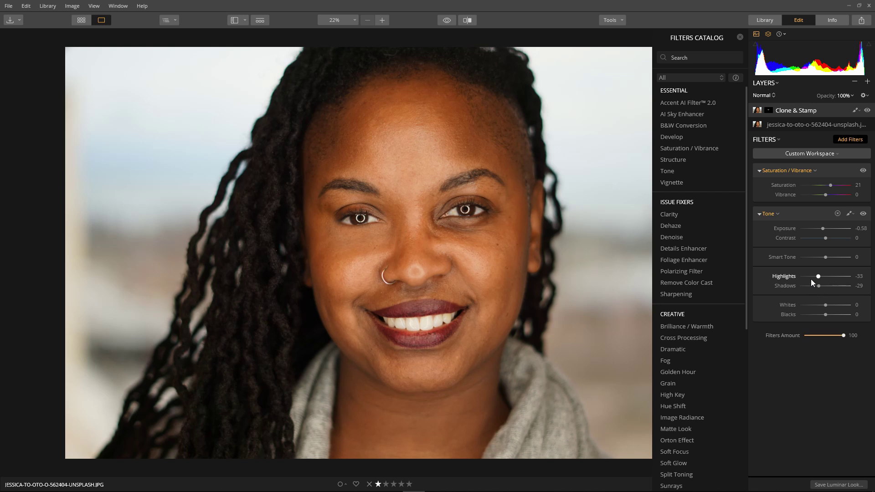
left_click_drag(818, 276, 818, 280)
Erase stray areas of the Clone & Stamp layer mask around the left-hand eye with brush size 100 at 50% opacity.
left_click(856, 113)
left_click(820, 121)
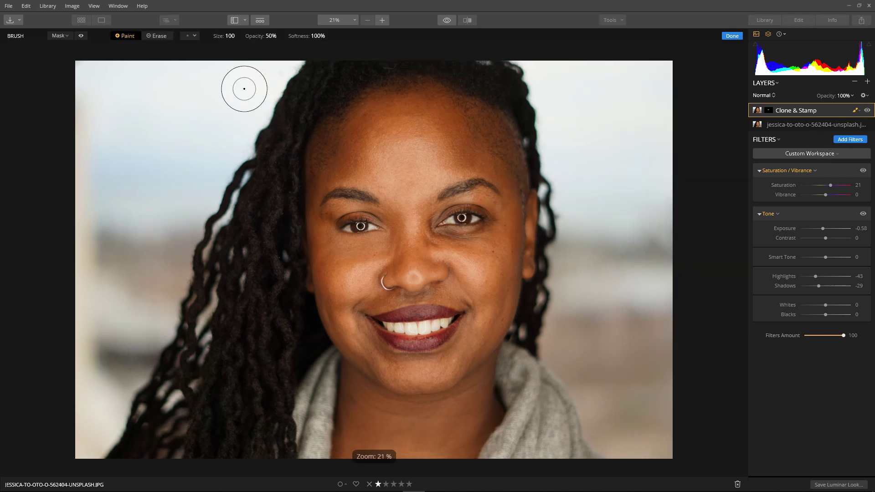
left_click(156, 36)
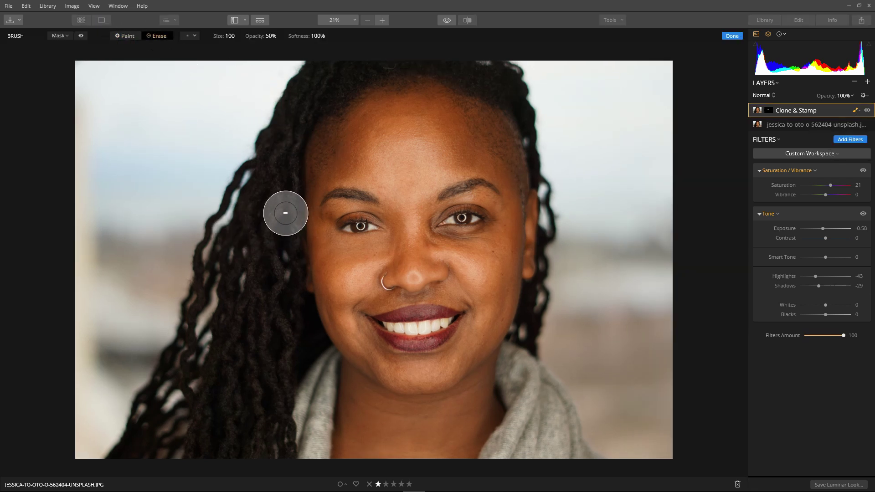
mouse_move(285, 213)
left_mouse_down()
mouse_move(305, 205)
mouse_move(300, 245)
mouse_move(315, 200)
mouse_move(300, 231)
mouse_move(318, 271)
mouse_move(312, 264)
mouse_move(341, 304)
mouse_move(376, 314)
mouse_move(305, 260)
mouse_move(303, 267)
mouse_move(287, 237)
mouse_move(293, 220)
mouse_move(319, 287)
mouse_move(300, 254)
mouse_move(310, 232)
mouse_move(349, 274)
mouse_move(336, 264)
mouse_move(368, 191)
mouse_move(333, 178)
mouse_move(366, 241)
mouse_move(347, 231)
mouse_move(430, 234)
left_mouse_up()
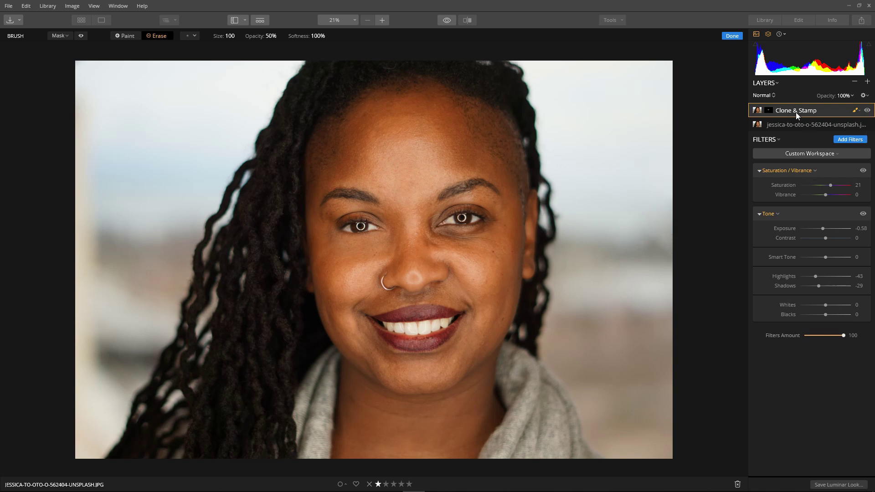
left_click(732, 36)
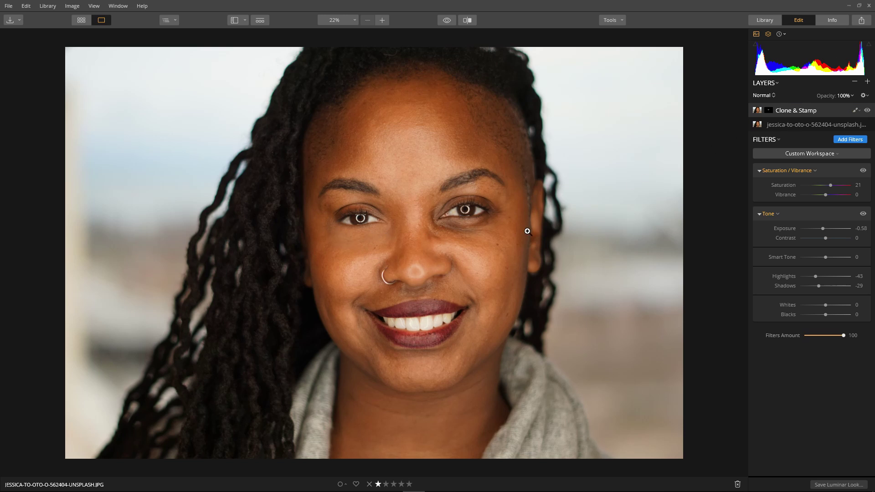
Lower the Clone & Stamp layer's opacity to 71% and compare the retouched portrait with the original.
left_click(851, 96)
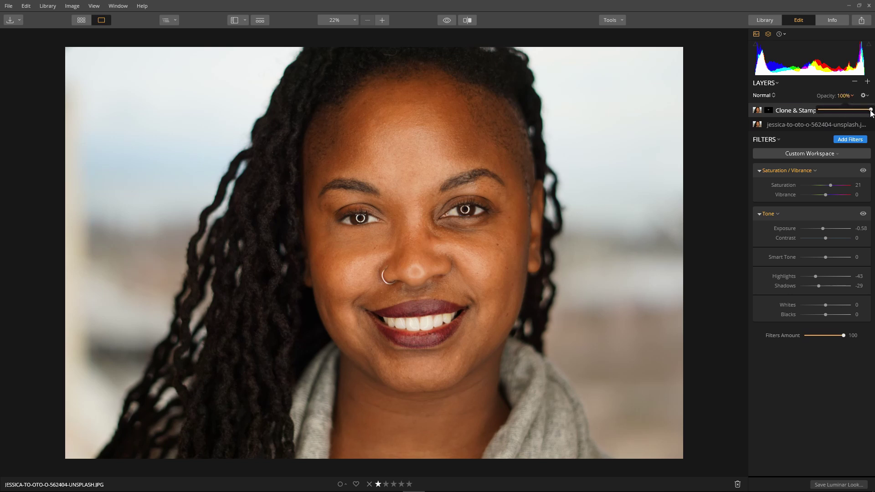
left_click_drag(870, 113, 858, 115)
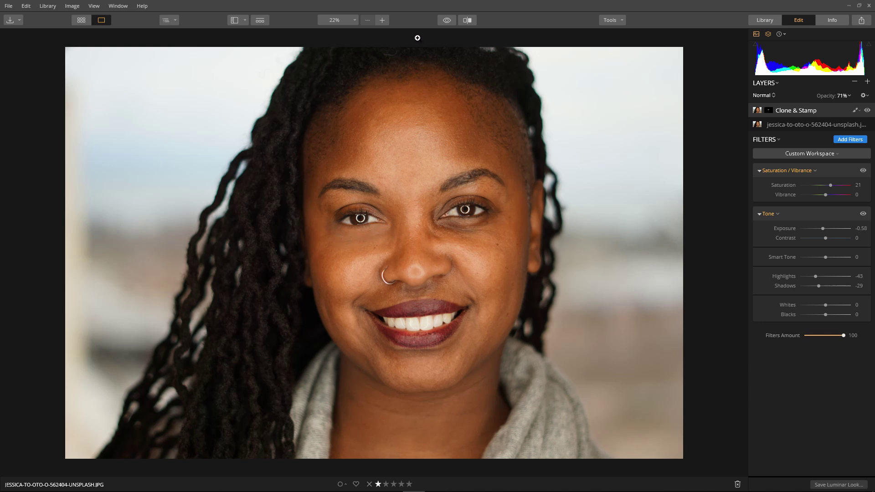
left_click(450, 21)
left_click(450, 20)
left_click(450, 20)
left_click(450, 20)
Clone forehead skin over the dark circle under the right-hand eye on a new Clone & Stamp layer, using brush size 49 at 100% opacity.
left_click(622, 21)
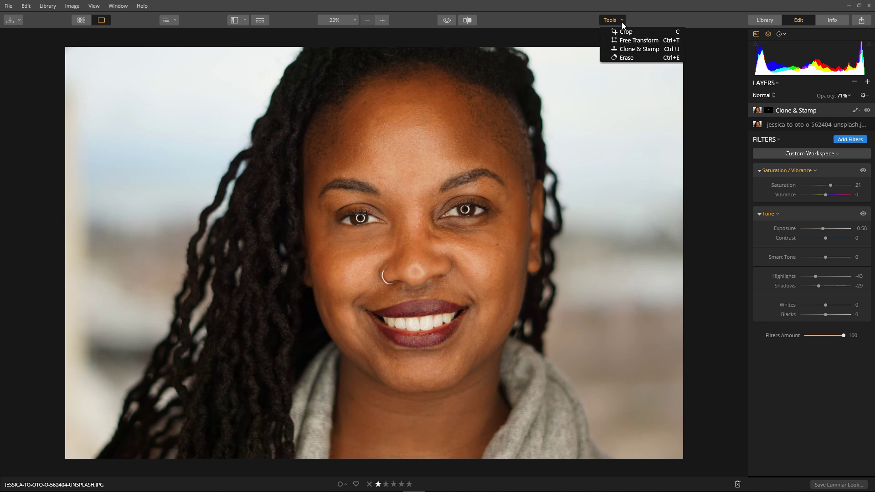
left_click(628, 50)
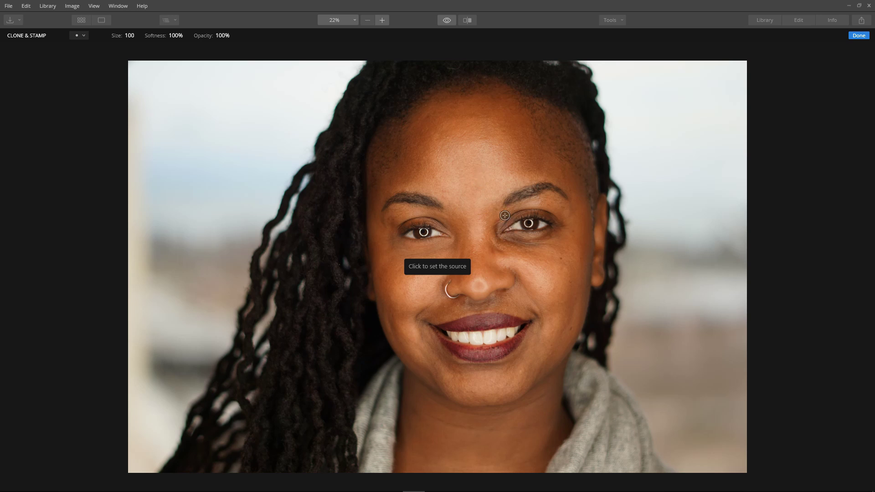
left_click(443, 146)
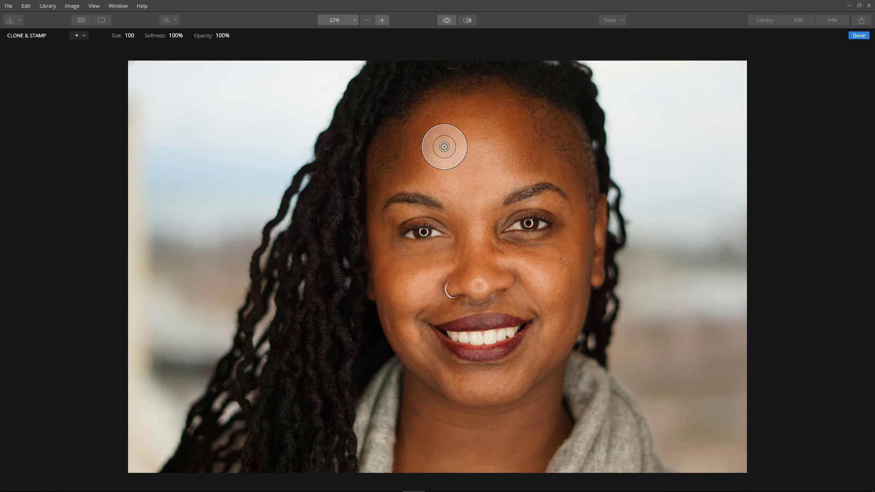
right_click(395, 198)
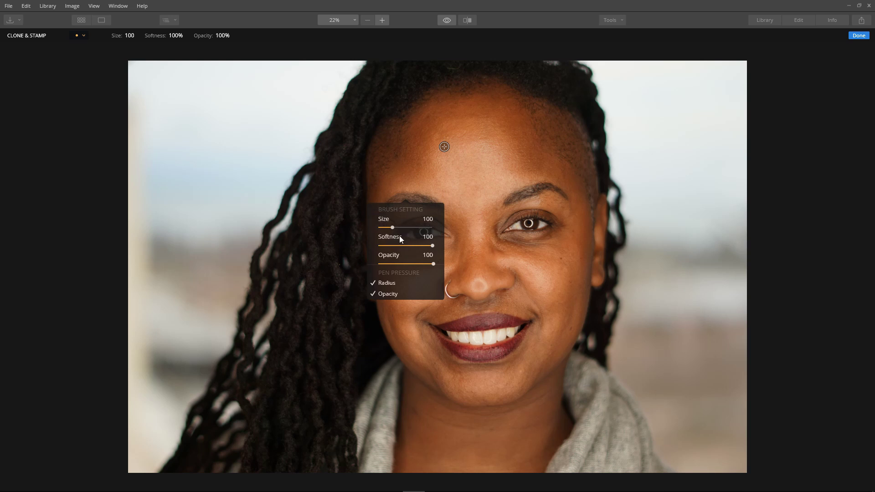
left_click_drag(392, 230, 385, 229)
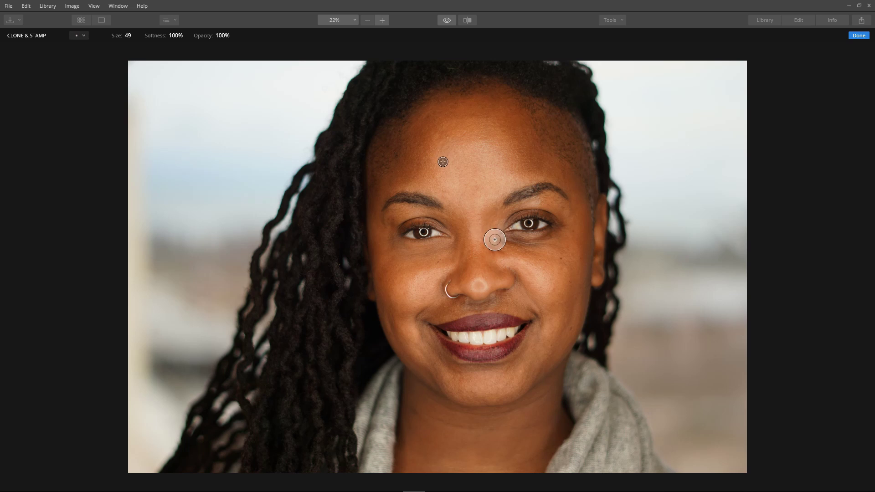
mouse_move(495, 240)
left_mouse_down()
mouse_move(548, 249)
mouse_move(572, 236)
mouse_move(513, 250)
mouse_move(553, 245)
left_mouse_up()
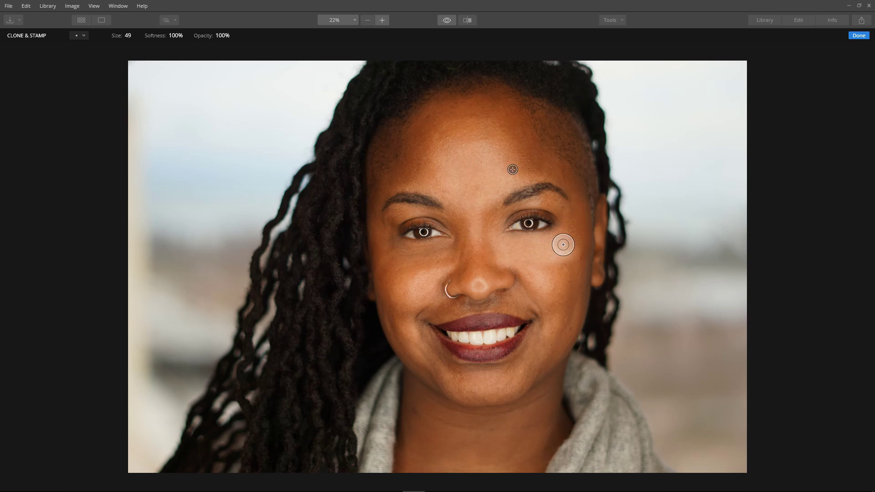
left_click(859, 35)
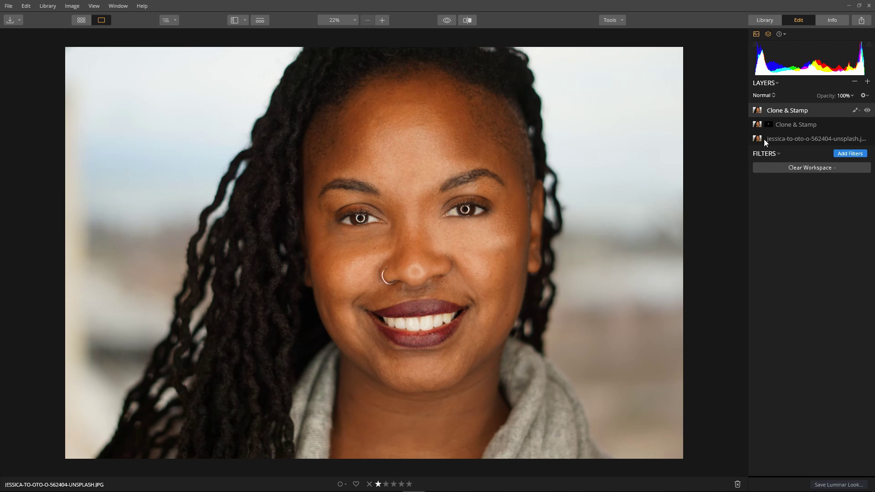
Invert the mask of the new Clone & Stamp layer to hide its cloned skin.
right_click(756, 111)
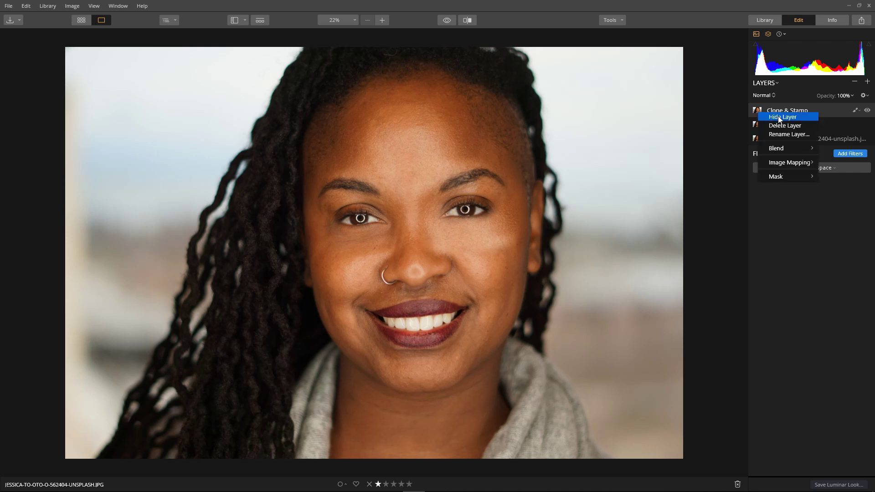
mouse_move(783, 179)
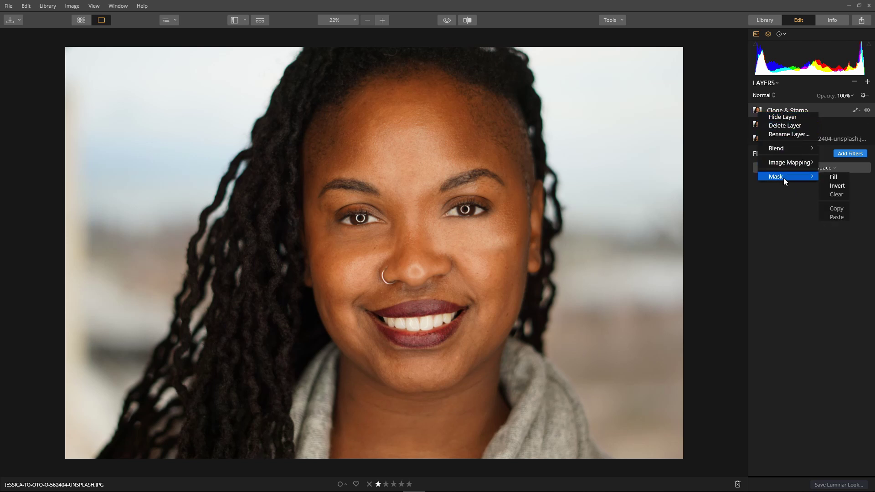
left_click(837, 186)
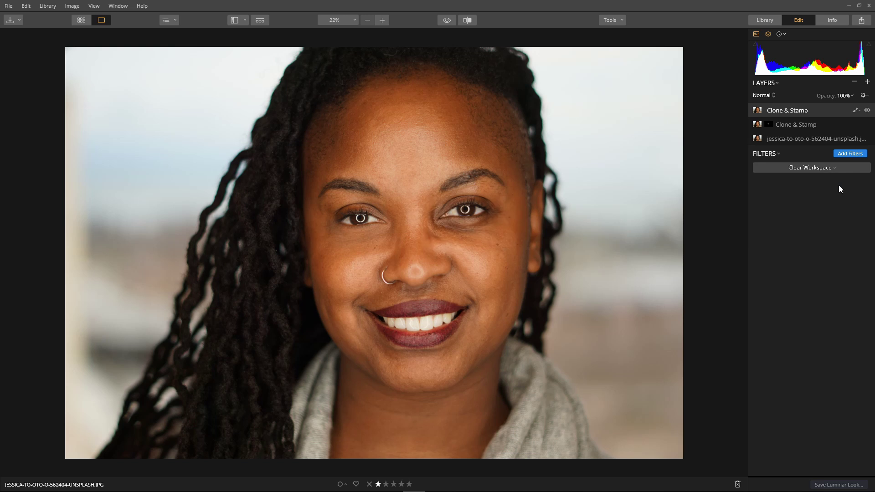
Paint the new layer's mask under the right-hand eye with brush size 42 at 100% opacity.
left_click(855, 110)
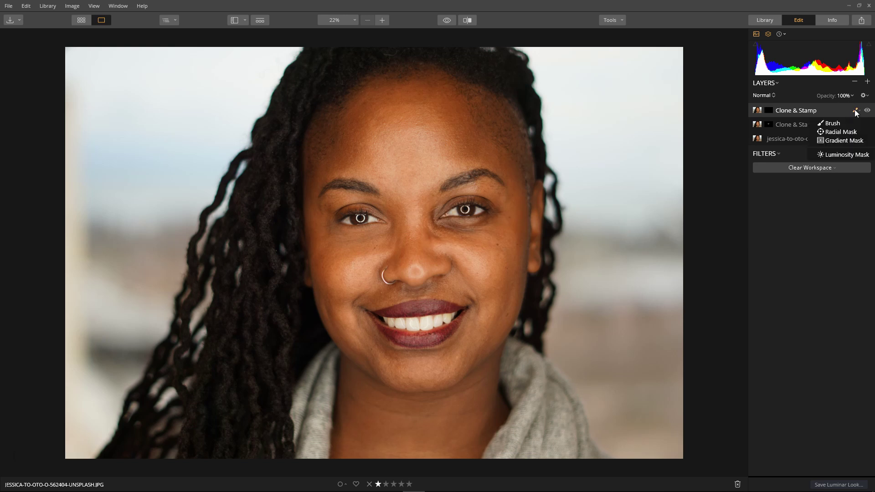
left_click(833, 122)
right_click(490, 251)
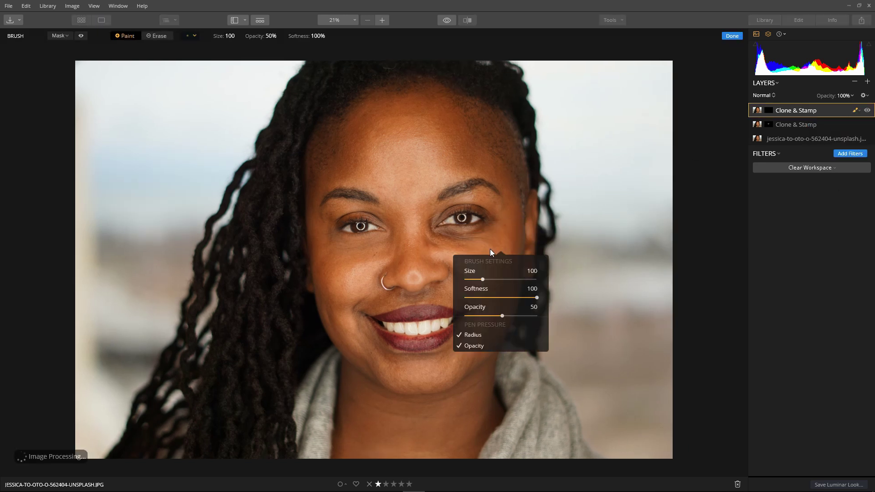
left_click_drag(482, 280, 472, 281)
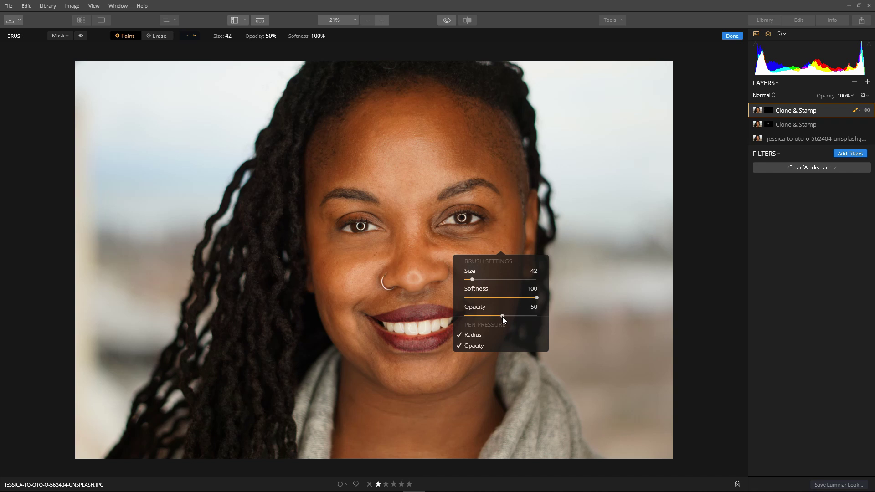
left_click_drag(509, 316, 540, 316)
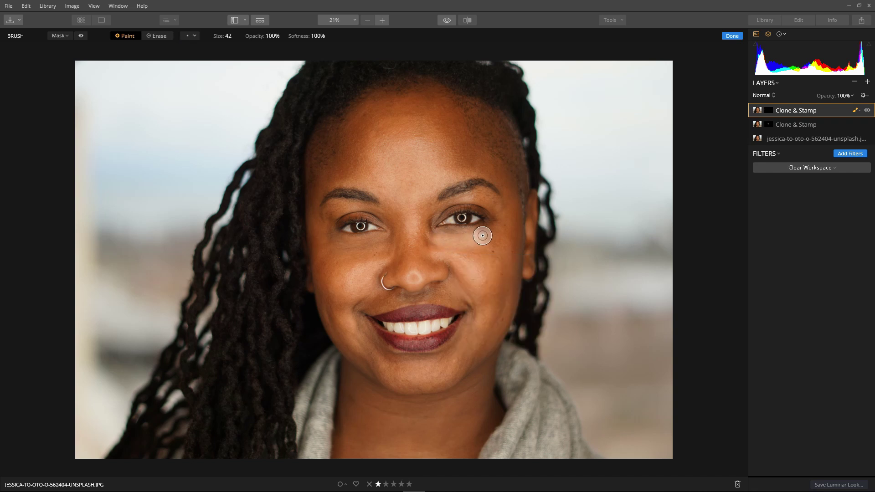
mouse_move(482, 235)
left_mouse_down()
mouse_move(438, 240)
mouse_move(426, 226)
mouse_move(431, 215)
mouse_move(428, 233)
mouse_move(440, 240)
mouse_move(498, 221)
left_mouse_up()
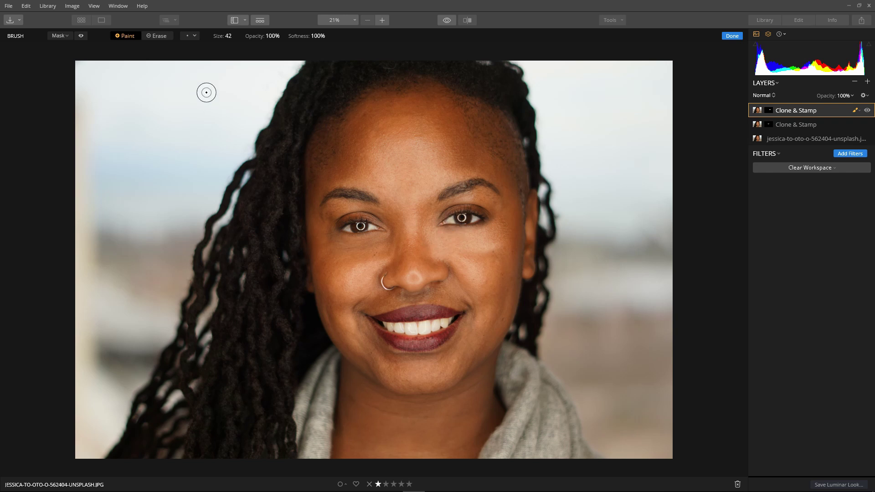
Soften the new layer's mask on the right-hand cheek by erasing with brush size 80 at 27% opacity.
left_click(158, 36)
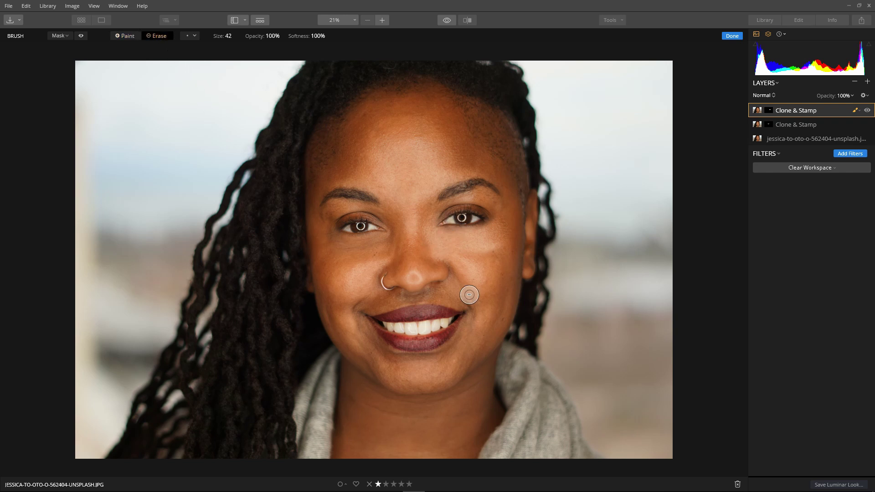
right_click(564, 284)
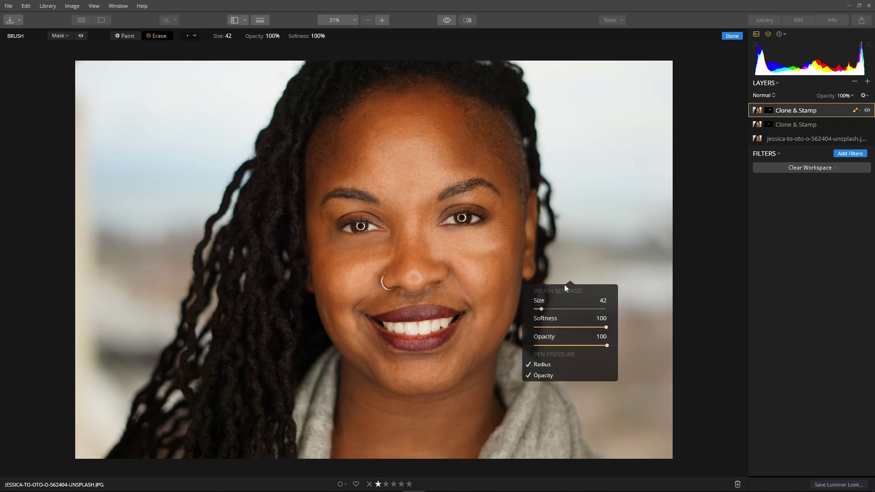
left_click_drag(542, 309, 548, 309)
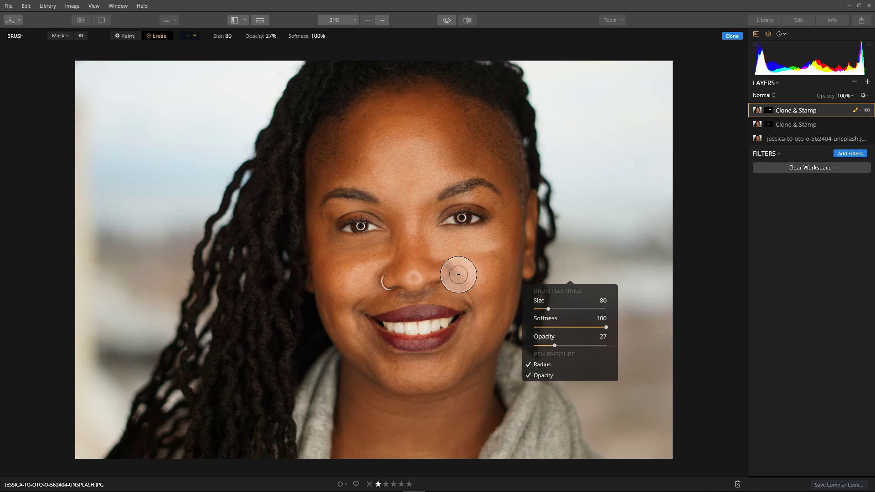
mouse_move(457, 274)
left_mouse_down()
mouse_move(482, 278)
mouse_move(475, 271)
mouse_move(506, 257)
mouse_move(462, 264)
left_mouse_up()
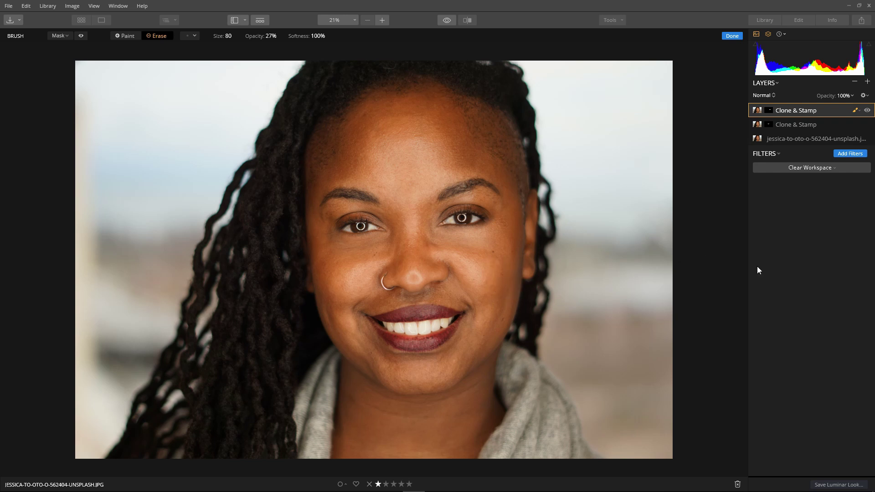
left_click(732, 36)
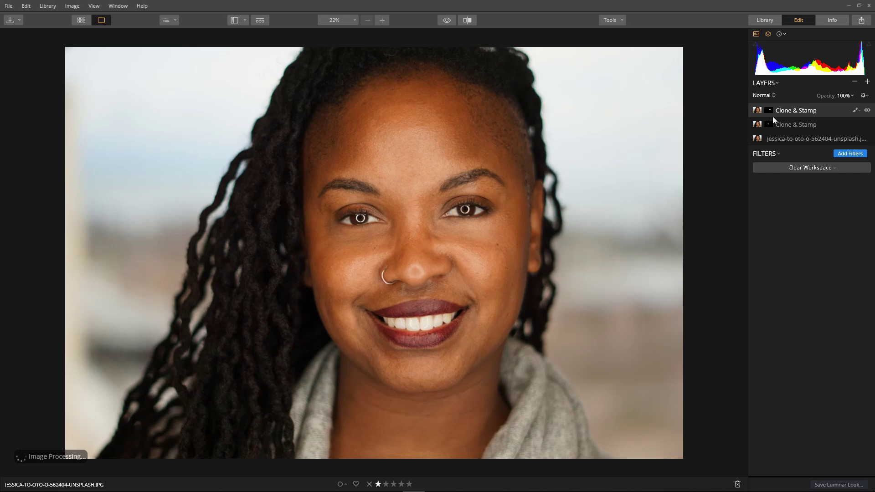
Add Saturation / Vibrance and Tone filters to the new layer with Saturation 17, Exposure -0.39, Highlights -29 and Shadows -17.
left_click(850, 153)
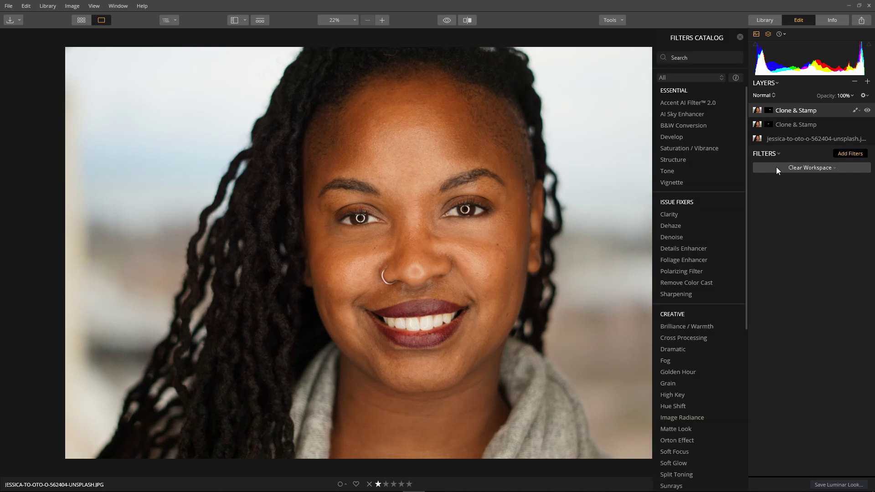
left_click(688, 149)
left_click(667, 171)
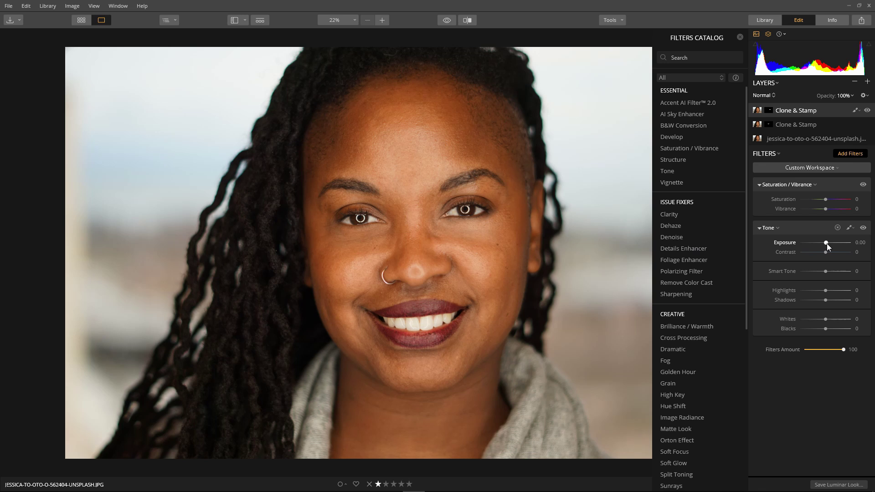
left_click_drag(827, 243, 824, 244)
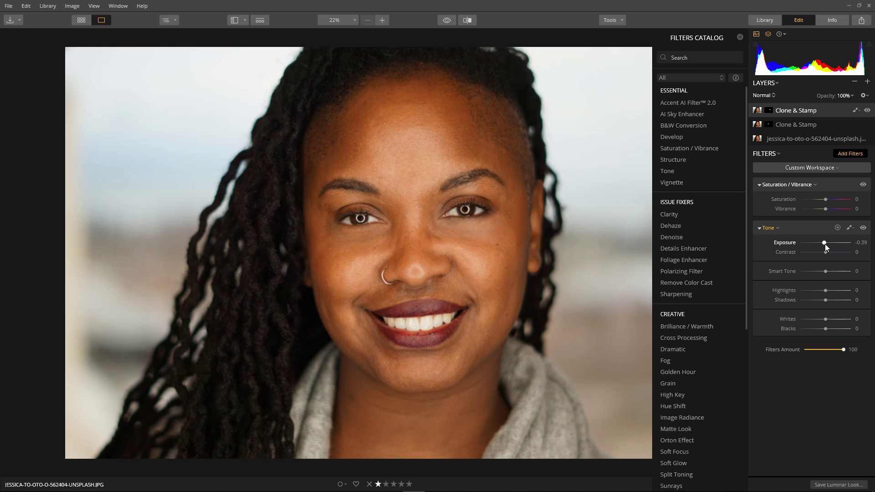
left_click_drag(825, 200, 827, 200)
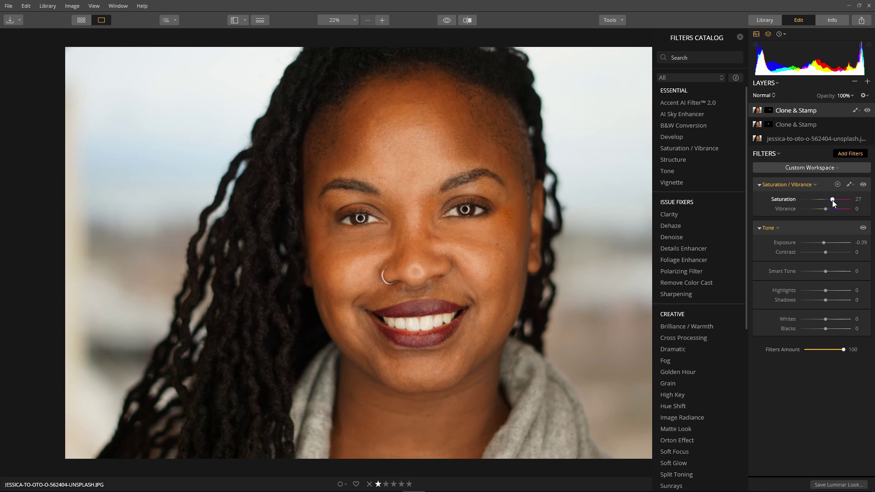
left_click_drag(832, 200, 830, 201)
Lower the upper Clone & Stamp layer's opacity to 73%.
left_click(851, 95)
left_click_drag(867, 113, 862, 114)
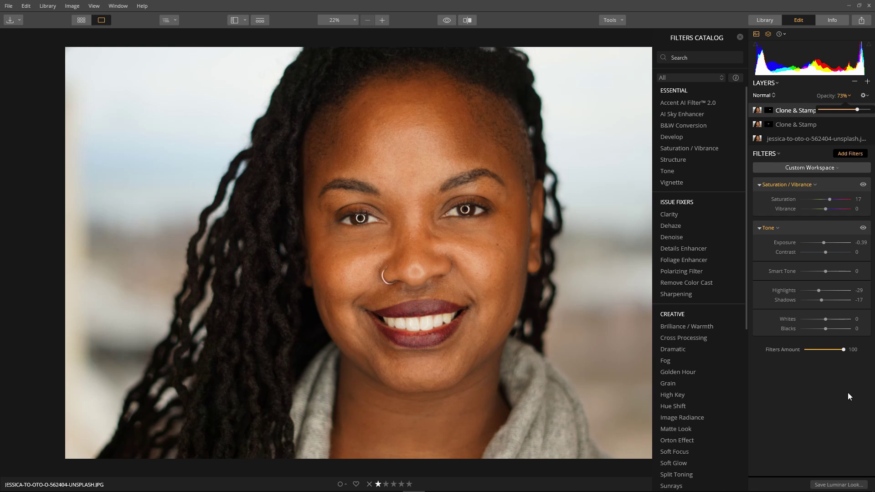
left_click(781, 377)
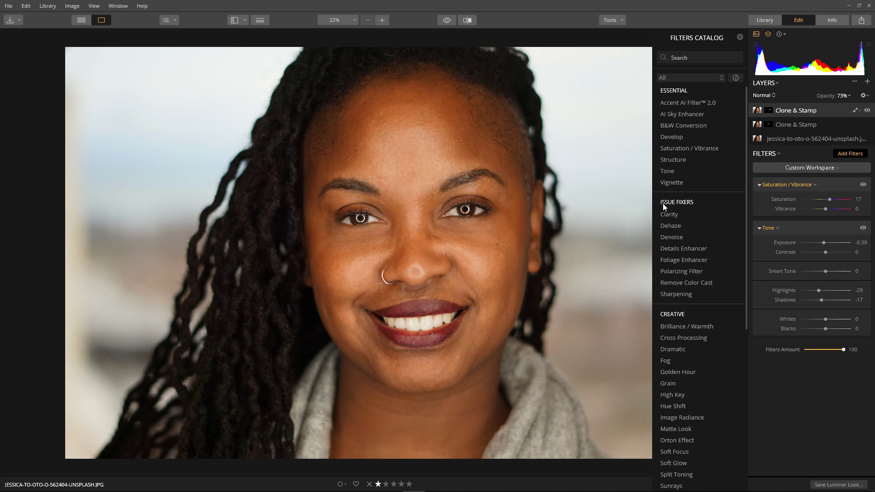
Erase the lower Clone & Stamp layer's mask along the left-hand eye with brush size 100 at 28% opacity.
left_click(781, 124)
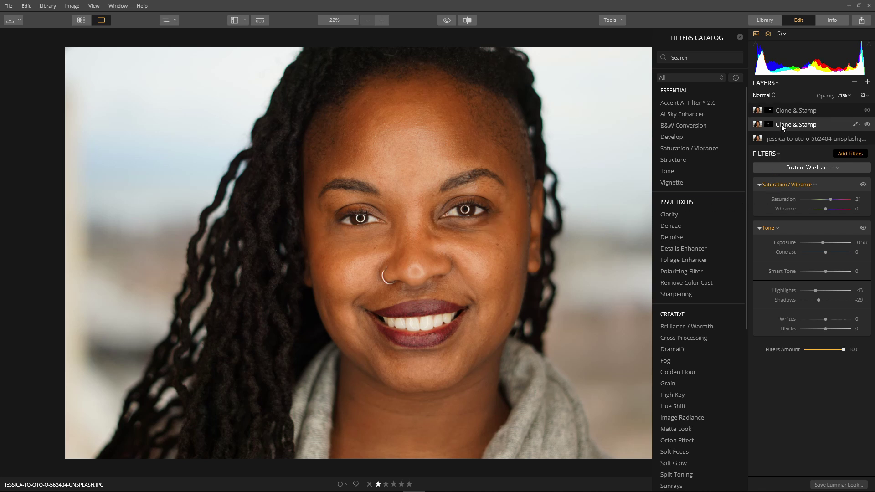
left_click(855, 125)
left_click(841, 138)
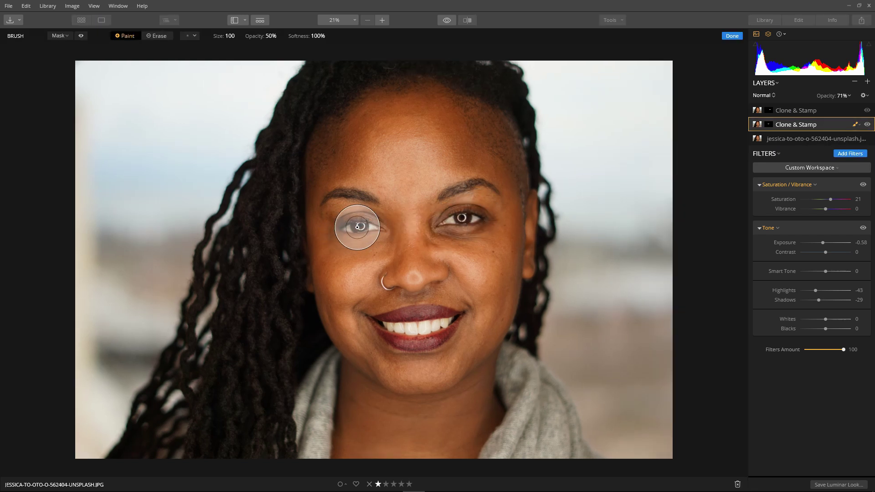
scroll(343, 231, "up", 4)
scroll(344, 193, "up", 3)
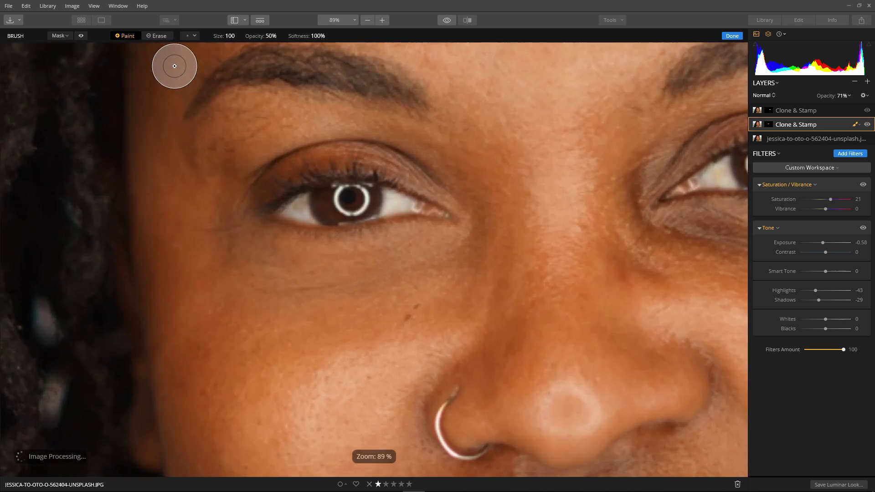
left_click(156, 36)
right_click(336, 202)
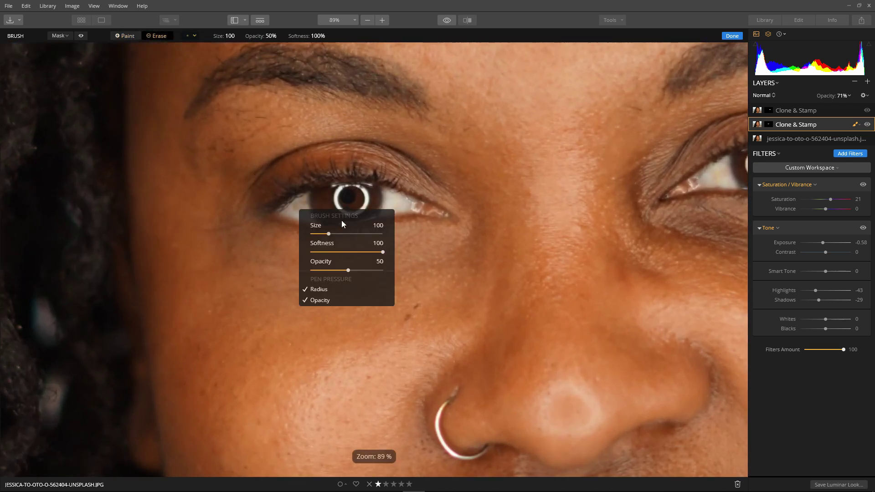
left_click_drag(347, 270, 332, 270)
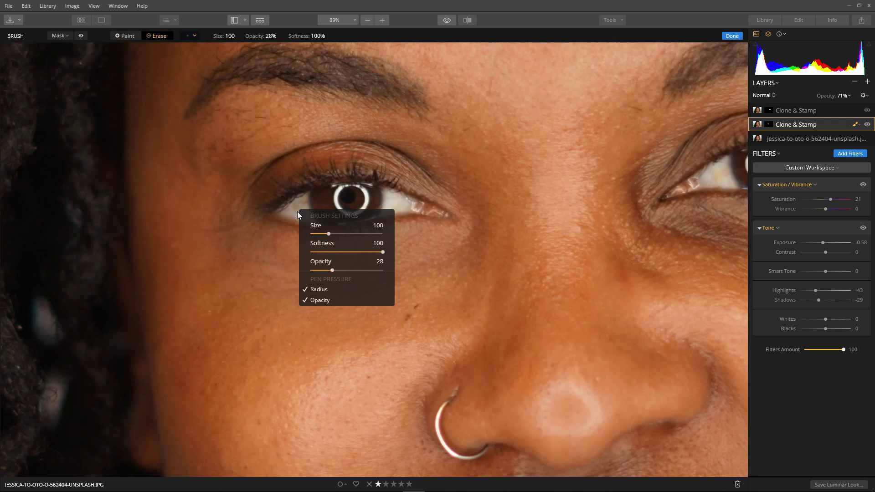
left_click(337, 191)
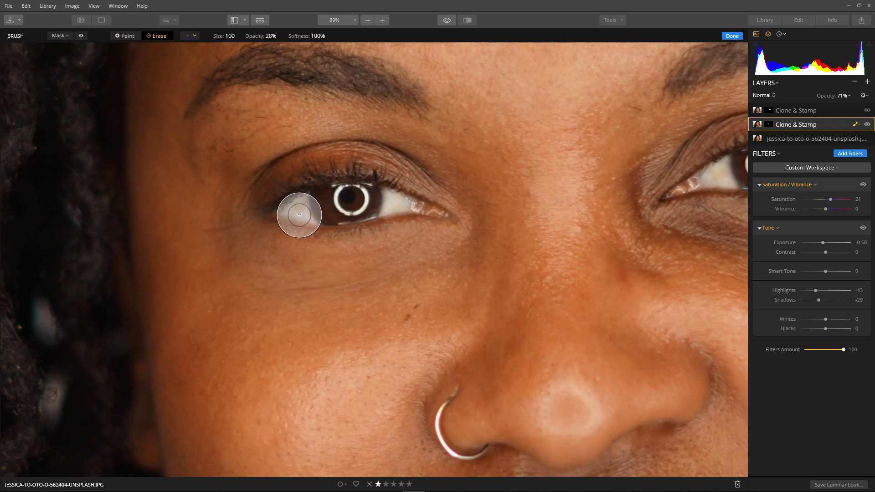
mouse_move(307, 221)
left_mouse_down()
mouse_move(285, 195)
mouse_move(258, 210)
mouse_move(320, 225)
mouse_move(308, 216)
mouse_move(404, 218)
mouse_move(352, 219)
mouse_move(418, 208)
mouse_move(305, 224)
mouse_move(354, 229)
mouse_move(260, 214)
mouse_move(318, 219)
mouse_move(262, 212)
mouse_move(371, 179)
mouse_move(317, 186)
mouse_move(416, 201)
mouse_move(330, 218)
mouse_move(378, 215)
mouse_move(263, 218)
mouse_move(405, 224)
mouse_move(276, 221)
mouse_move(338, 230)
mouse_move(431, 220)
mouse_move(295, 226)
left_mouse_up()
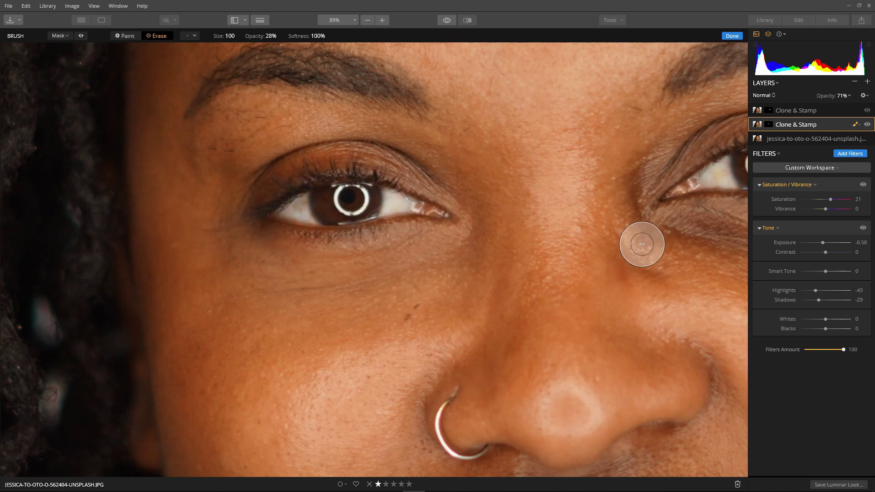
left_click(732, 36)
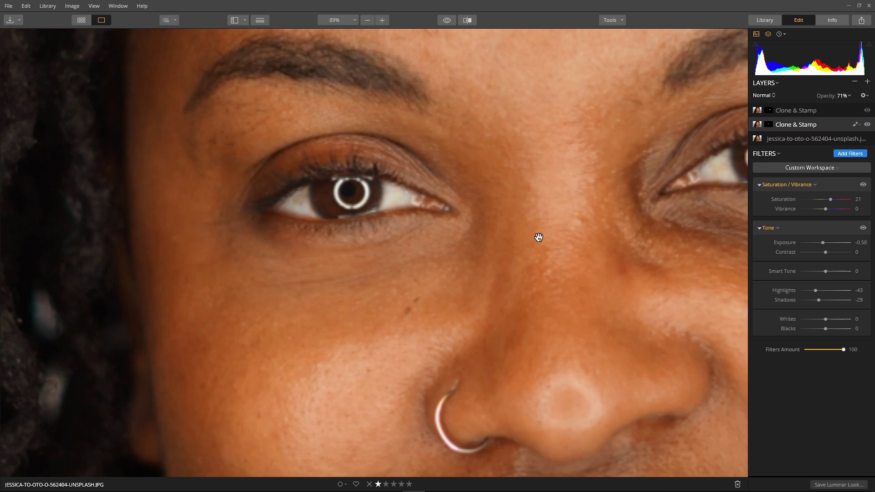
scroll(538, 237, "down", 5)
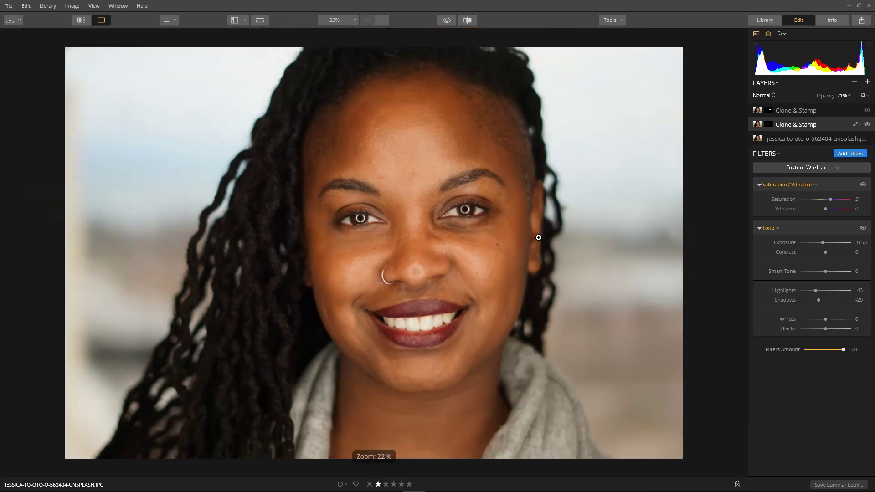
Erase the upper Clone & Stamp layer's mask along the right-hand eye's lower lashes with brush size 100 at 25% opacity.
left_click(795, 110)
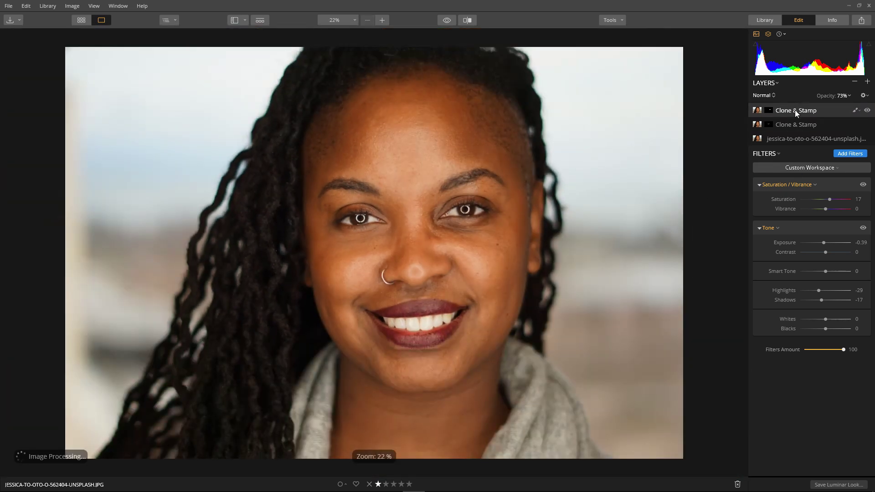
left_click(855, 112)
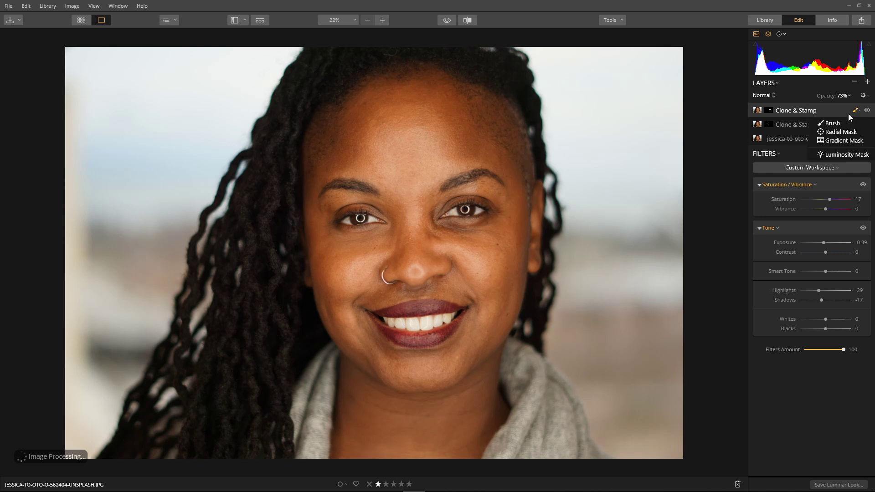
left_click(820, 119)
left_click(156, 36)
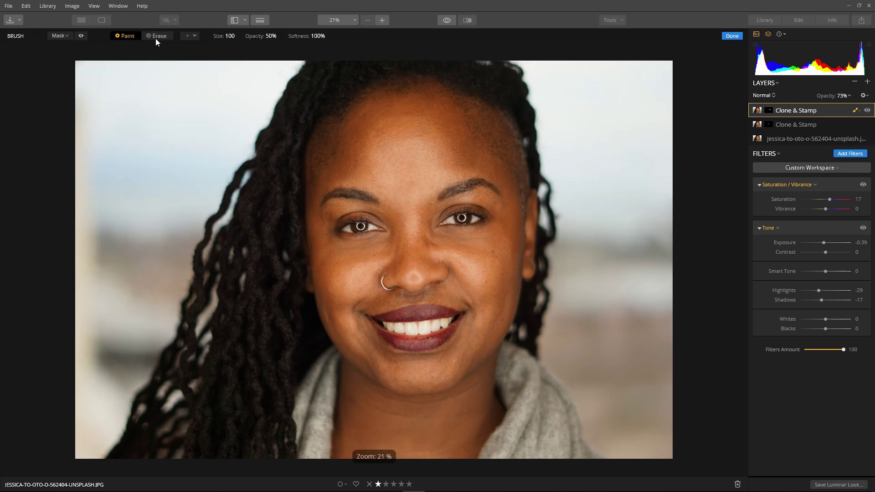
right_click(602, 242)
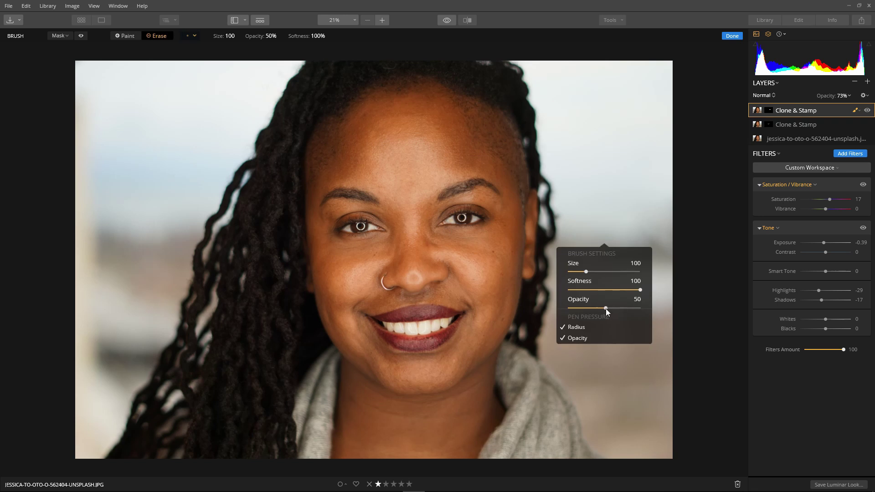
left_click(605, 308)
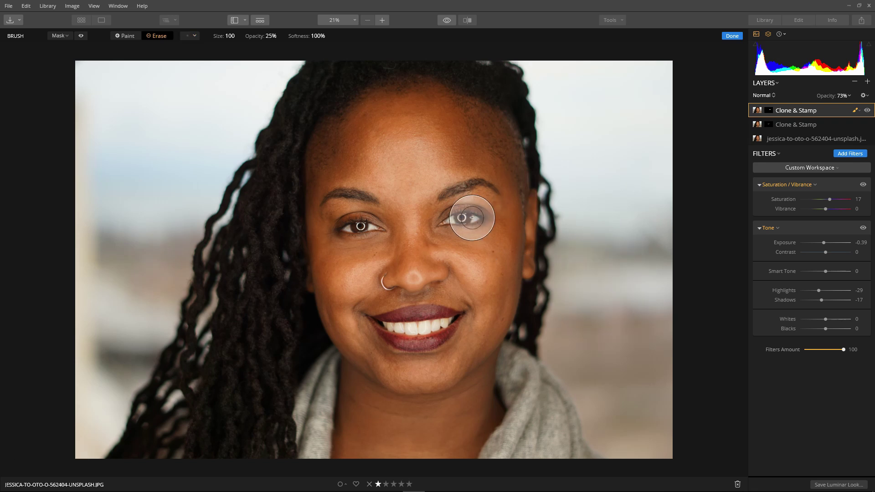
scroll(439, 227, "up", 3)
scroll(489, 179, "up", 3)
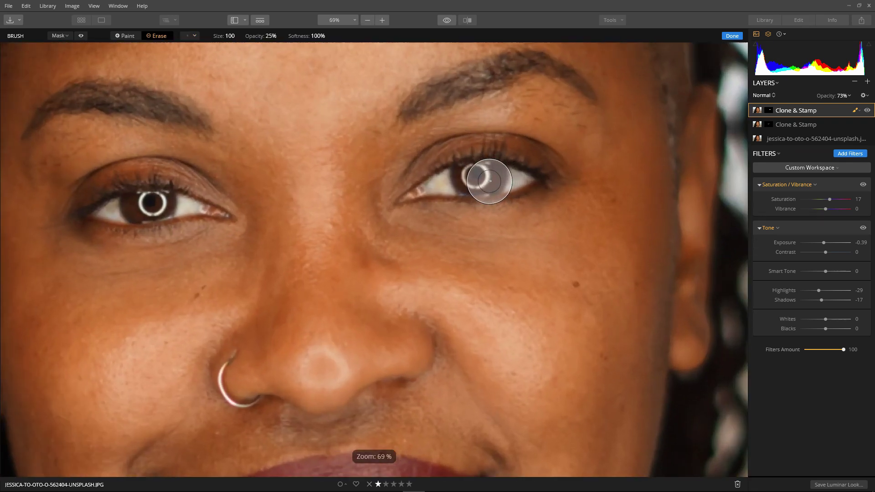
scroll(410, 200, "up", 3)
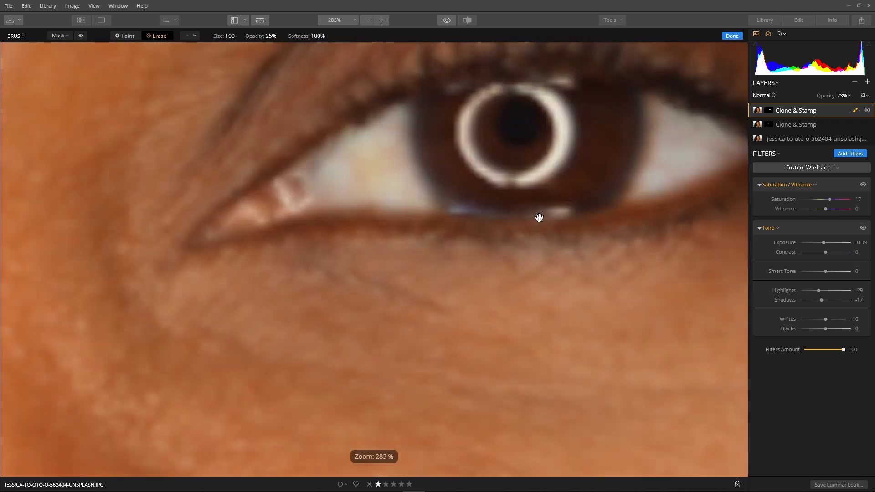
scroll(501, 255, "down", 2)
scroll(347, 268, "down", 2)
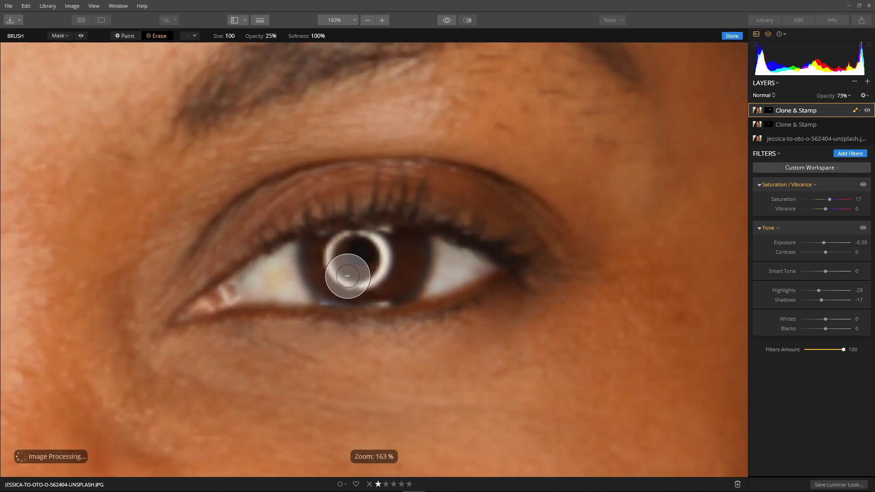
scroll(335, 267, "up", 2)
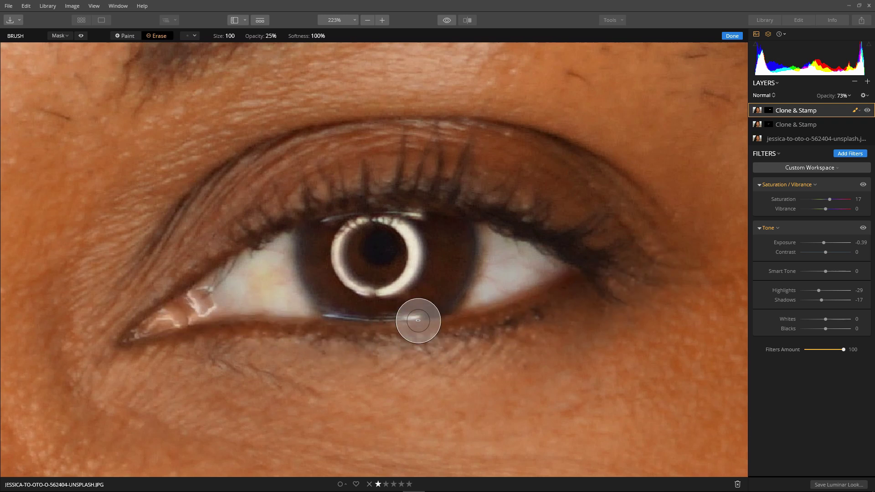
scroll(429, 298, "down", 2)
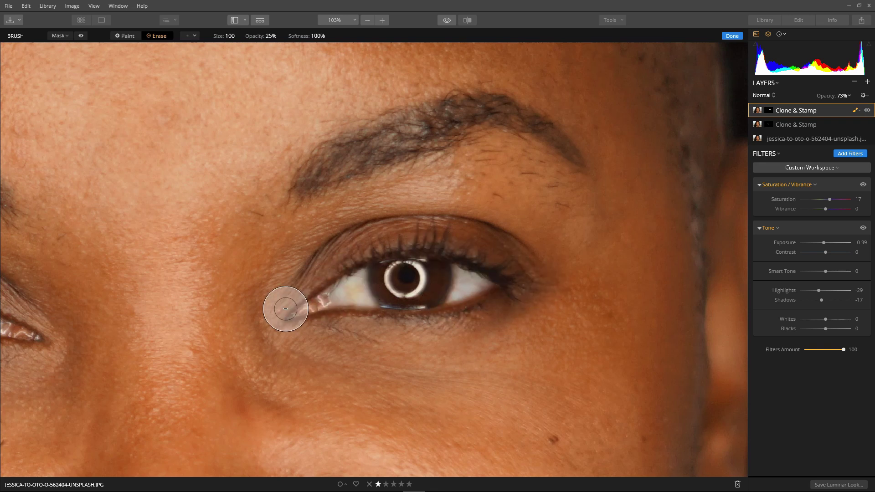
scroll(460, 286, "down", 5)
scroll(460, 286, "down", 2)
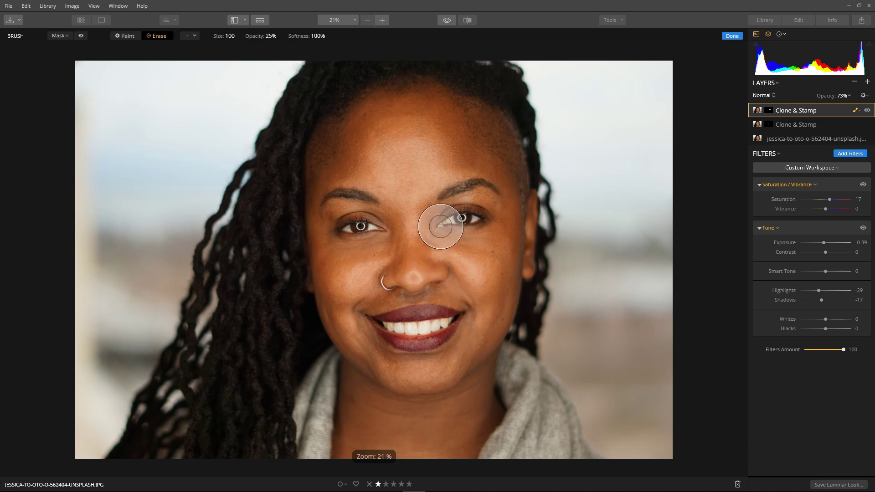
left_click(731, 37)
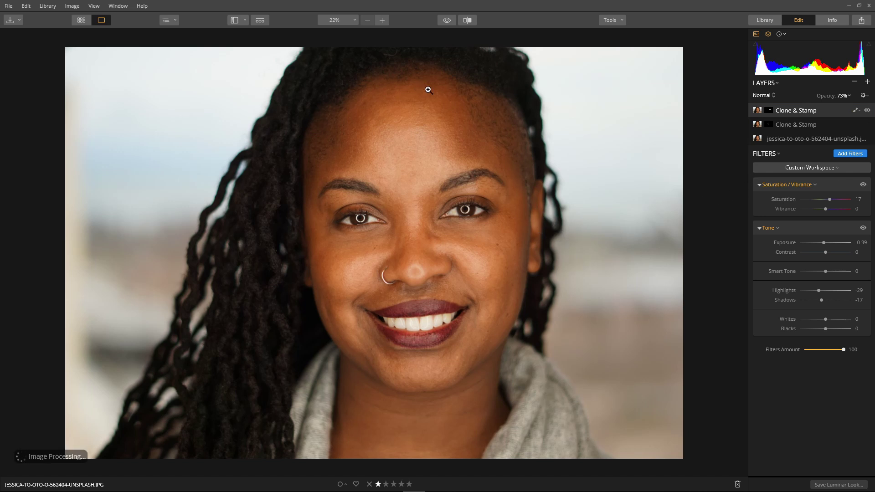
Compare the retouched portrait with the original by toggling the before/after preview.
left_click(447, 20)
left_click(448, 21)
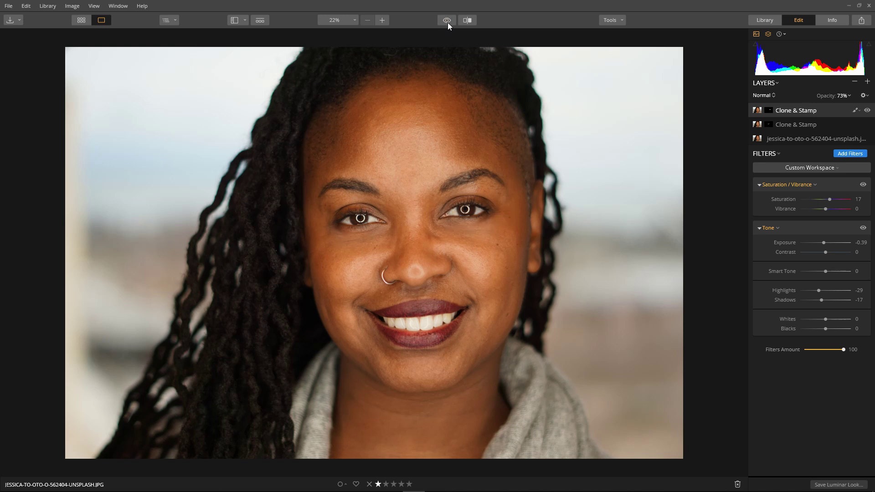
left_click(447, 21)
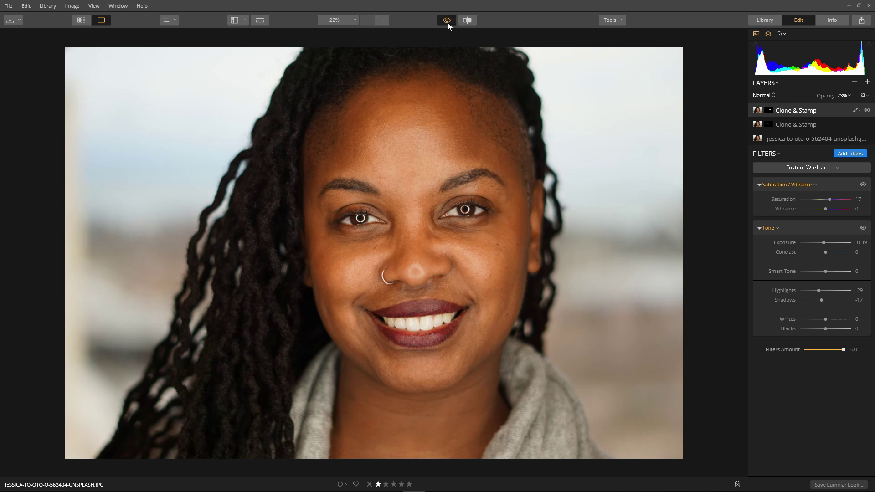
left_click(447, 22)
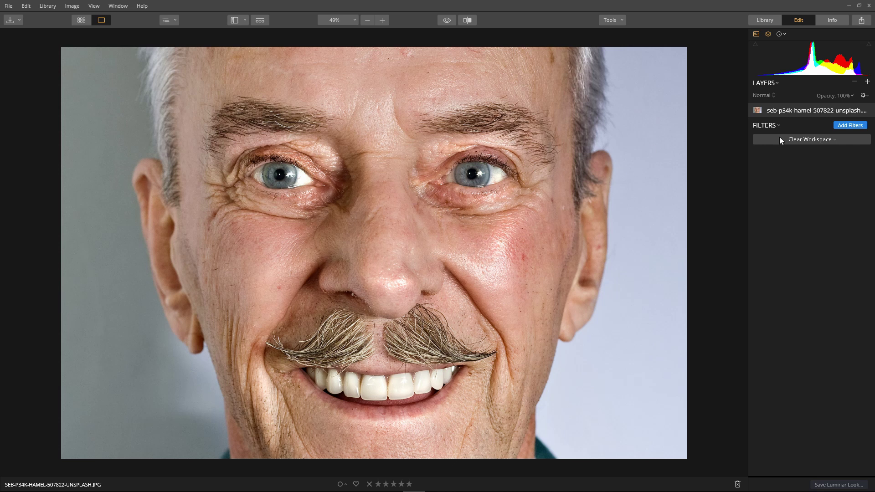
On the older man's portrait, clone forehead skin over the wrinkles beneath the left-hand eye using Clone & Stamp at size 53.
left_click(617, 21)
left_click(630, 51)
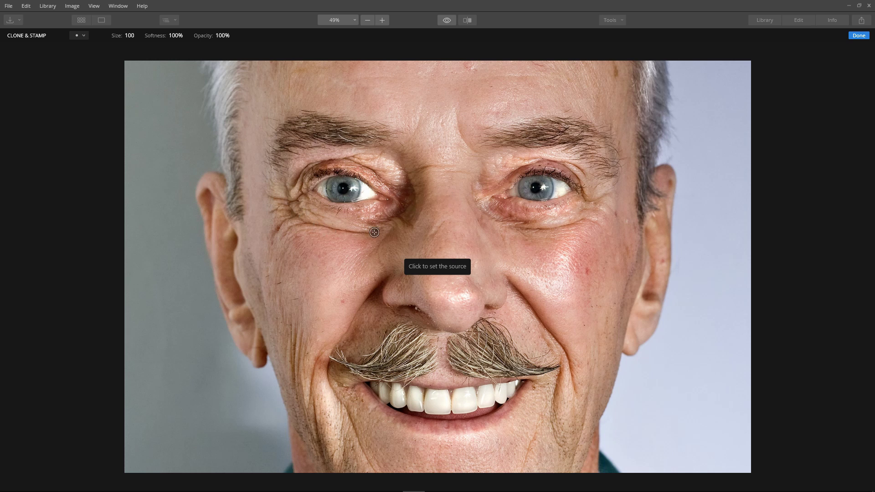
left_click(358, 69)
right_click(460, 242)
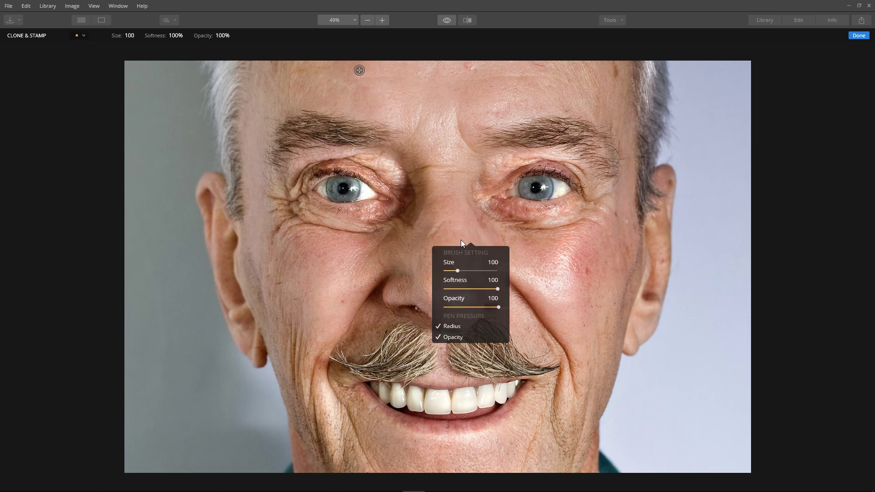
left_click_drag(458, 271, 451, 271)
left_click(287, 209)
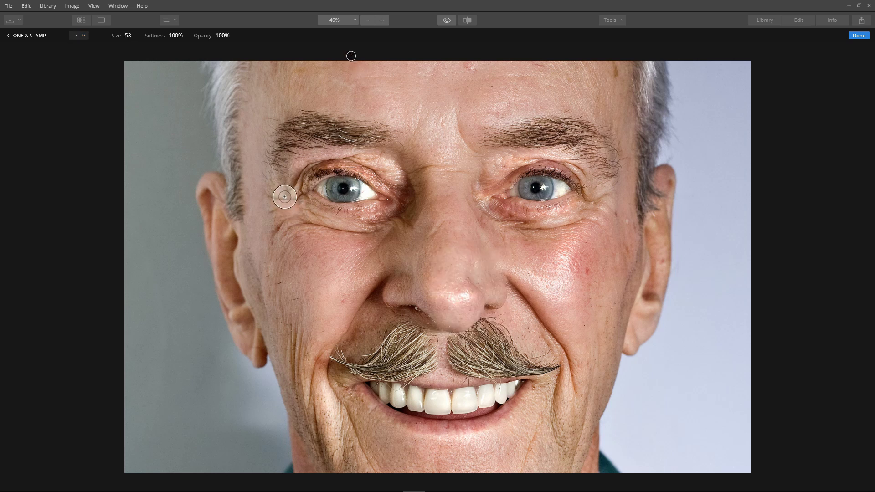
mouse_move(279, 196)
left_mouse_down()
mouse_move(292, 217)
mouse_move(317, 226)
mouse_move(253, 243)
mouse_move(294, 226)
mouse_move(326, 231)
mouse_move(305, 217)
mouse_move(358, 222)
mouse_move(357, 232)
mouse_move(413, 211)
mouse_move(378, 235)
mouse_move(307, 242)
mouse_move(290, 228)
left_mouse_up()
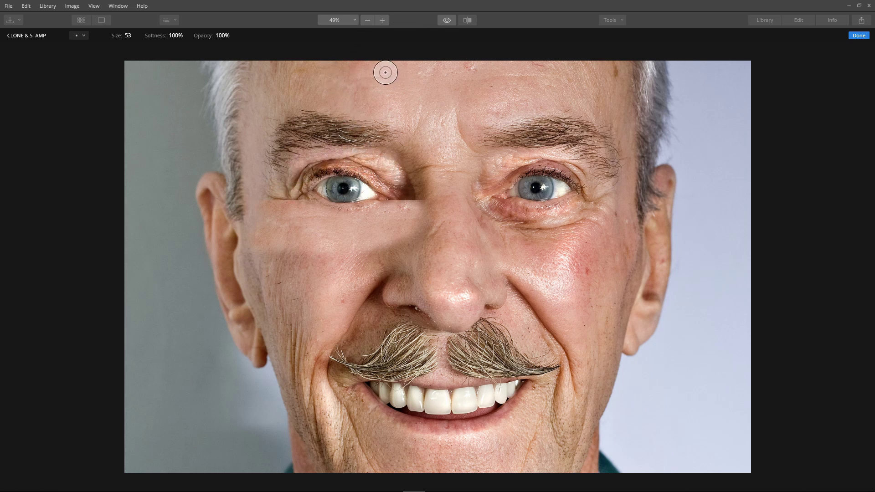
Sample the forehead again and clone smooth skin over the left-hand eye's inner corner, upper eyelid and outer corner.
key("alt")
left_click(385, 72, "alt")
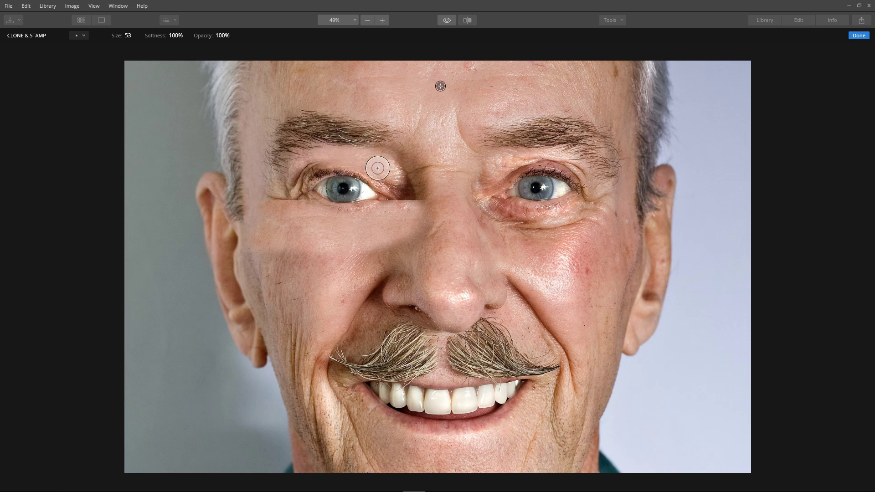
mouse_move(378, 168)
left_mouse_down()
mouse_move(403, 201)
mouse_move(410, 184)
left_mouse_up()
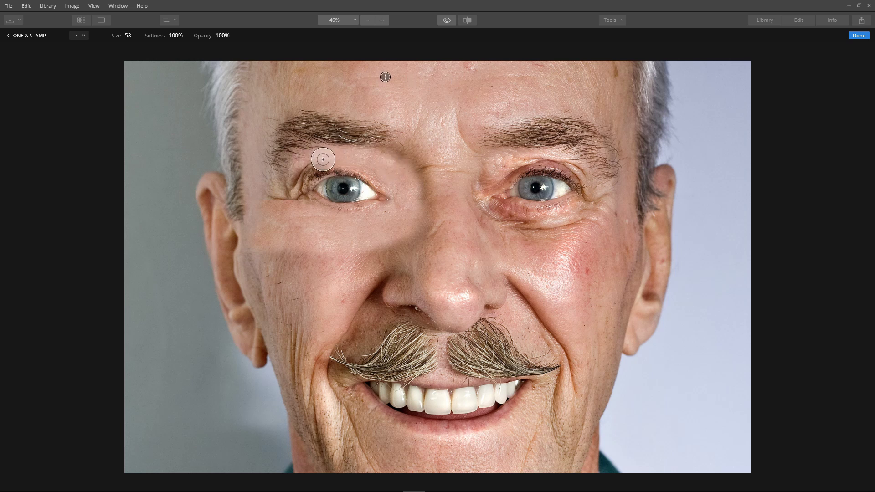
mouse_move(322, 159)
left_mouse_down()
mouse_move(285, 186)
mouse_move(301, 202)
mouse_move(284, 208)
mouse_move(292, 174)
mouse_move(316, 158)
mouse_move(269, 199)
mouse_move(297, 219)
mouse_move(280, 212)
left_mouse_up()
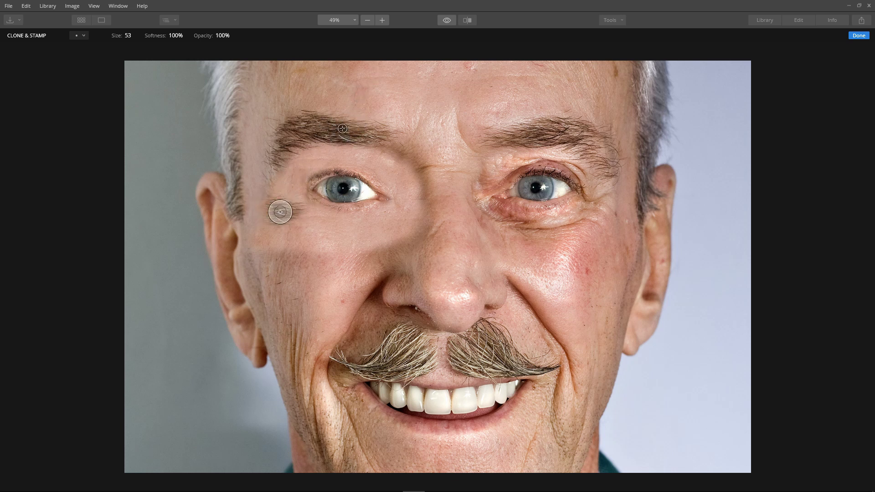
Resample forehead skin to clean up the left-hand eye's outer corner and remaining under-eye marks, and apply the Clone & Stamp retouch.
left_click(405, 90, "alt")
mouse_move(299, 209)
left_mouse_down()
mouse_move(269, 203)
mouse_move(297, 221)
mouse_move(273, 216)
mouse_move(281, 201)
mouse_move(289, 209)
left_mouse_up()
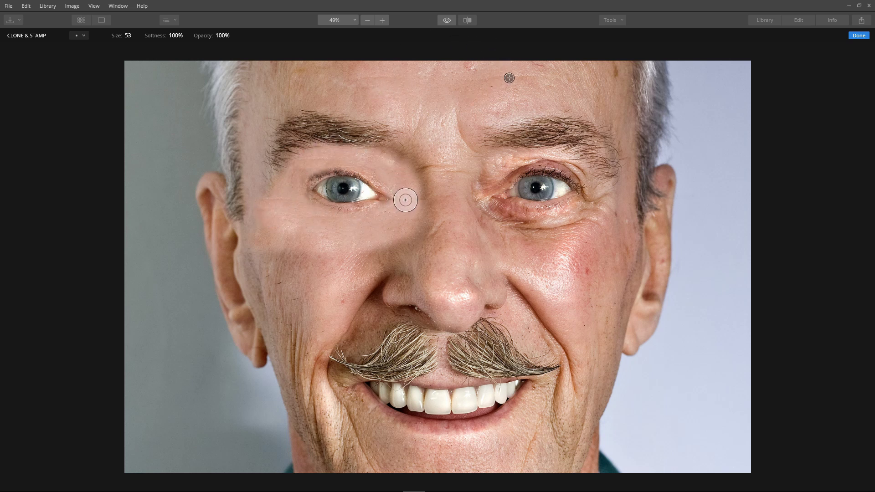
left_click(409, 91, "alt")
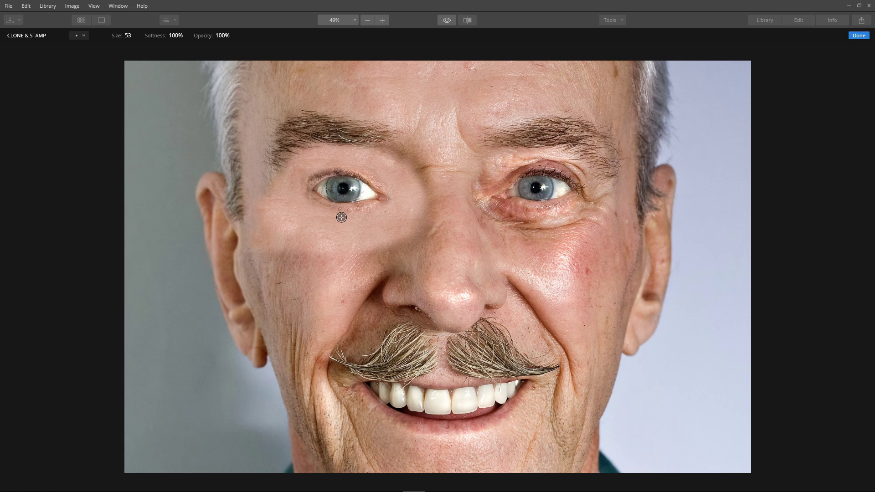
left_click(391, 94, "alt")
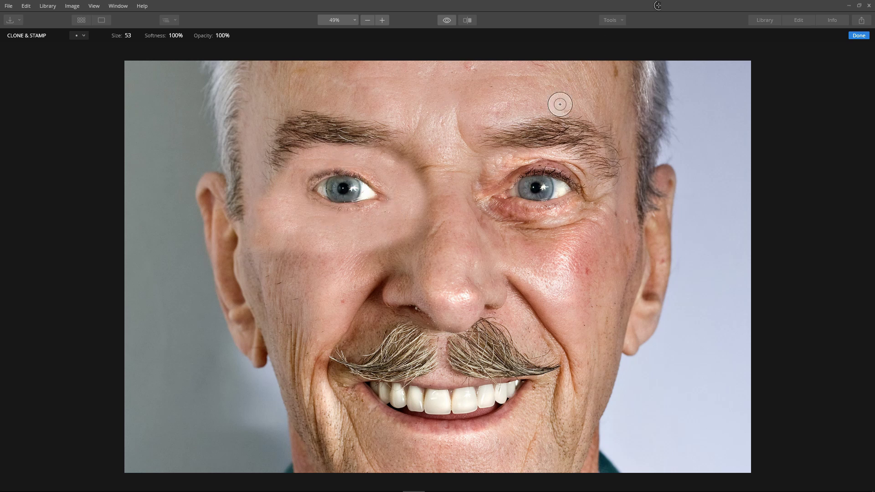
left_click(857, 36)
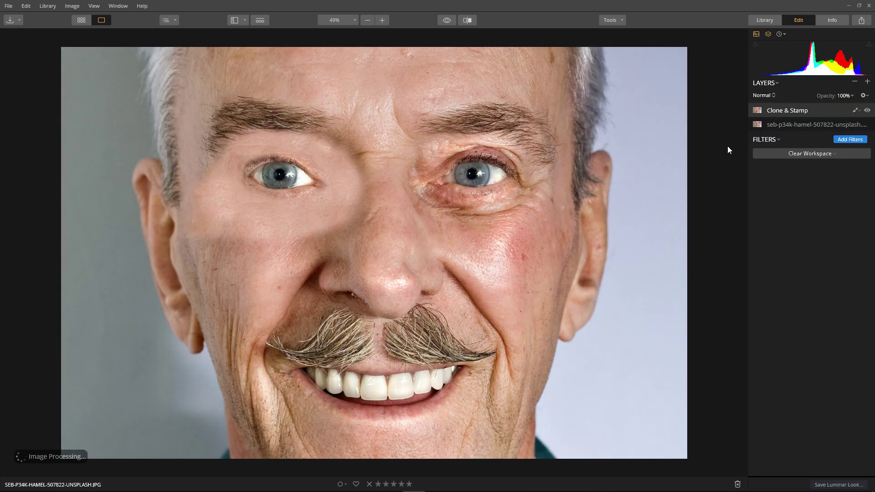
Mask out the whole Clone & Stamp layer and paint it back around the left-hand eye with brush size 57 at 100% opacity.
right_click(756, 110)
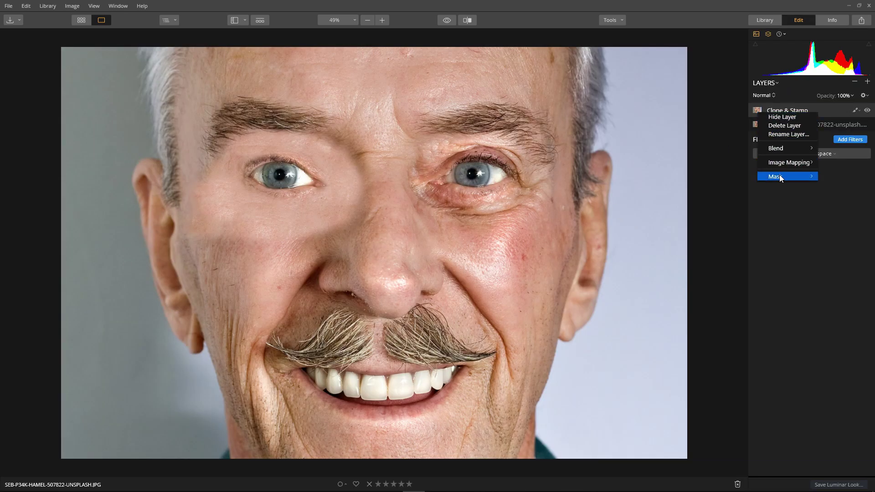
left_click(836, 186)
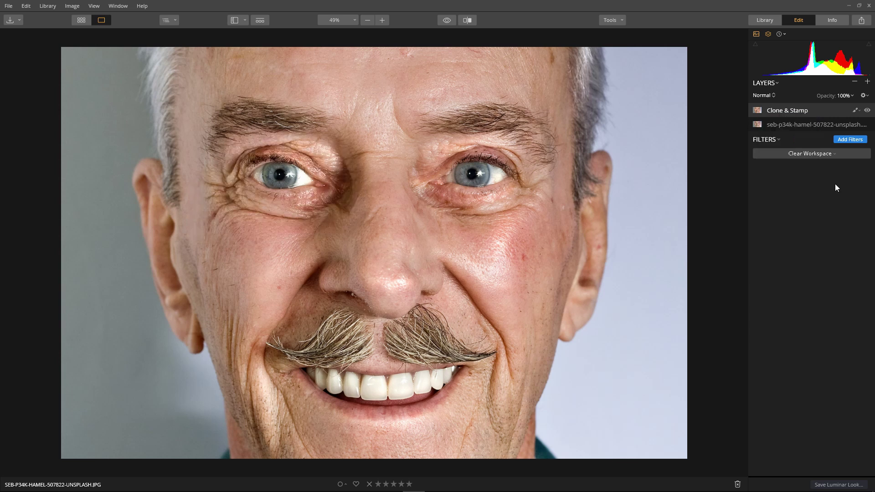
left_click(856, 111)
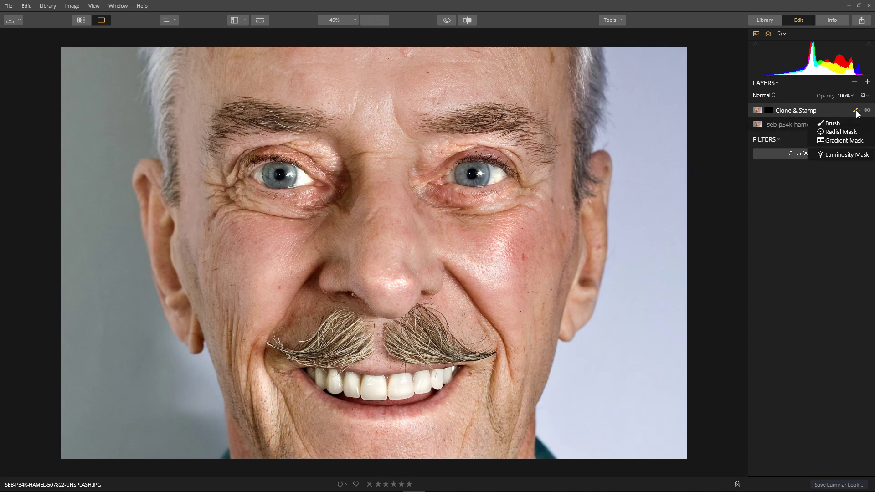
left_click(838, 121)
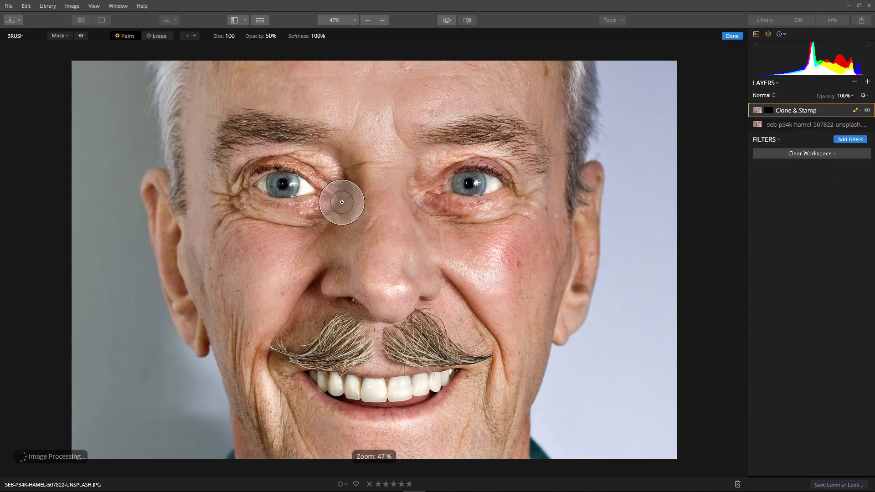
right_click(347, 201)
left_click_drag(334, 234, 328, 234)
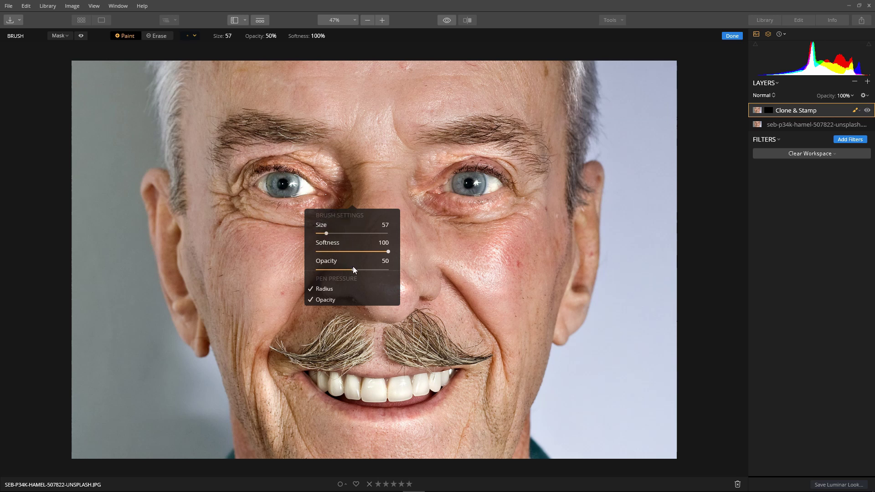
left_click(254, 220)
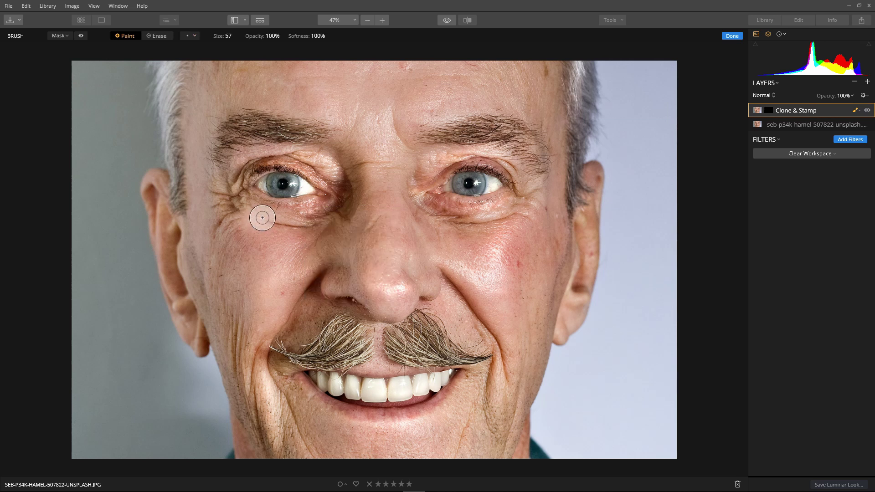
mouse_move(337, 209)
left_mouse_down()
mouse_move(310, 159)
mouse_move(327, 170)
mouse_move(291, 157)
mouse_move(322, 166)
mouse_move(278, 153)
mouse_move(238, 163)
mouse_move(238, 202)
mouse_move(247, 212)
mouse_move(325, 218)
mouse_move(228, 227)
mouse_move(214, 194)
mouse_move(212, 229)
mouse_move(228, 213)
mouse_move(241, 224)
mouse_move(309, 229)
mouse_move(340, 221)
mouse_move(303, 223)
left_mouse_up()
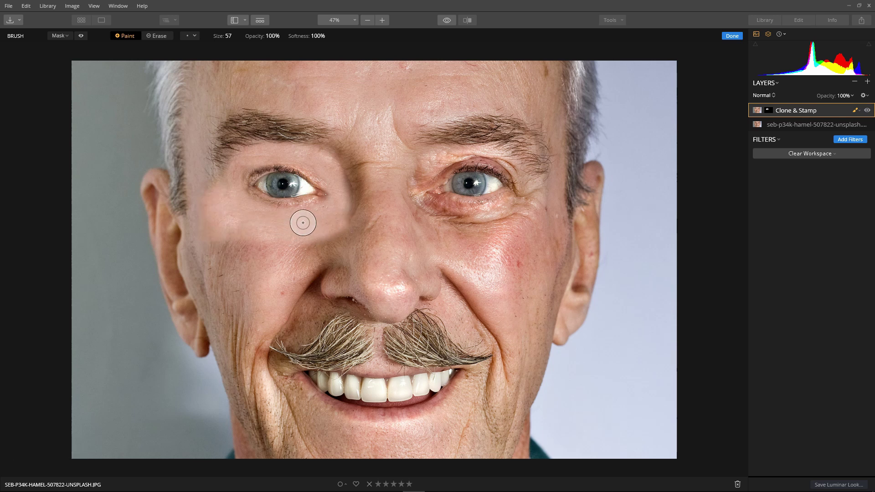
Soften the retouch's edges on the cheek below the left-hand eye by erasing the mask with brush size 93 at 24% opacity.
left_click(162, 37)
right_click(451, 258)
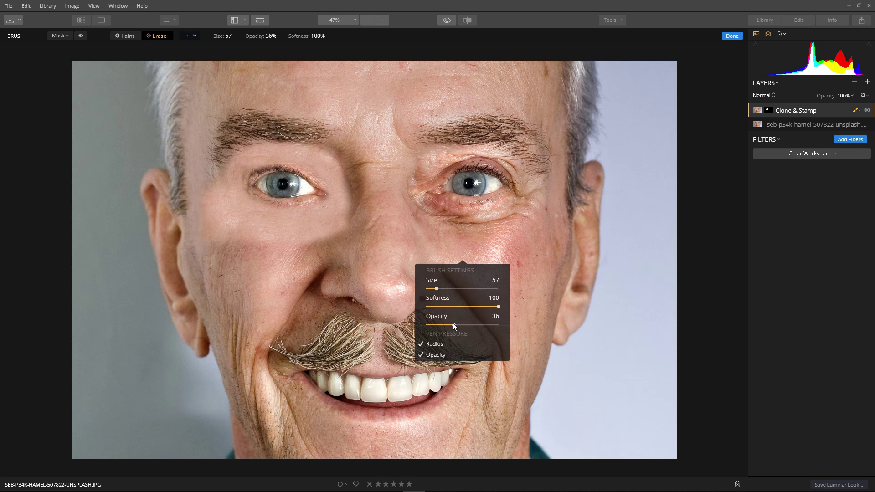
right_click(257, 268)
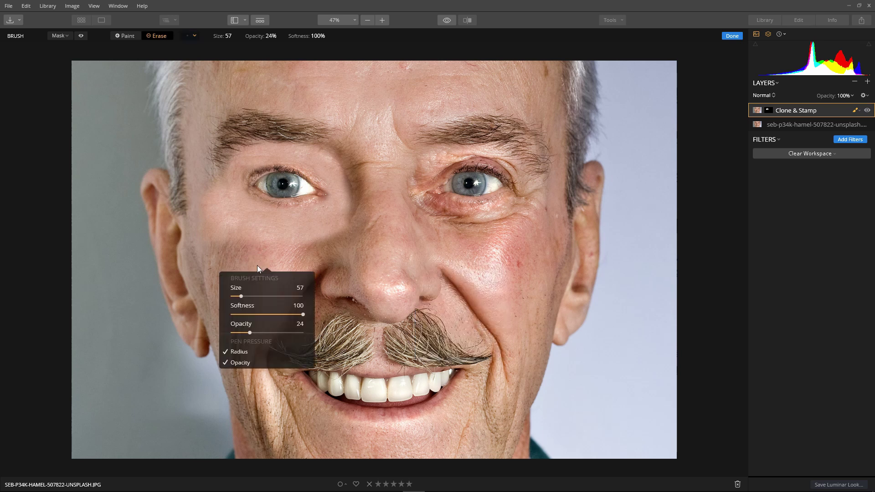
left_click(248, 296)
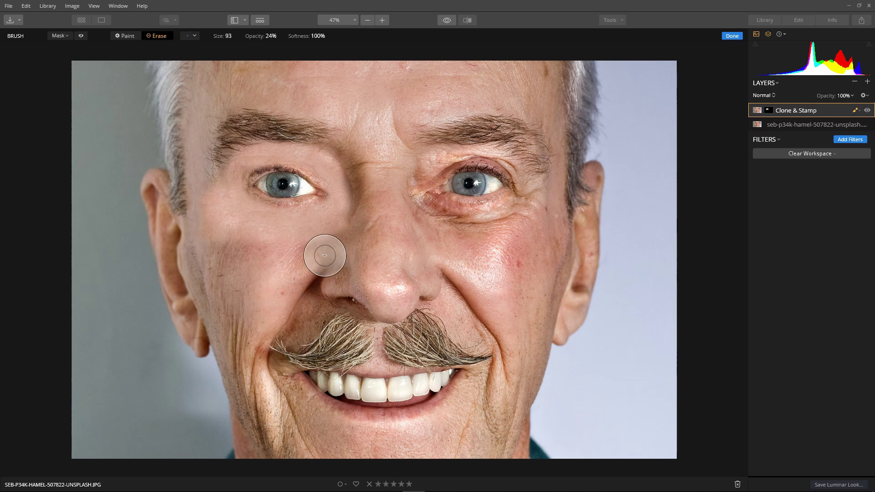
mouse_move(205, 238)
left_mouse_down()
mouse_move(193, 202)
mouse_move(204, 245)
mouse_move(216, 241)
mouse_move(210, 235)
mouse_move(234, 256)
mouse_move(196, 221)
mouse_move(218, 243)
mouse_move(205, 222)
mouse_move(286, 256)
mouse_move(251, 249)
mouse_move(251, 238)
mouse_move(350, 248)
mouse_move(325, 252)
mouse_move(371, 222)
mouse_move(351, 236)
mouse_move(374, 195)
mouse_move(376, 204)
mouse_move(379, 150)
mouse_move(375, 174)
mouse_move(354, 143)
mouse_move(373, 132)
mouse_move(296, 121)
mouse_move(252, 122)
mouse_move(207, 143)
mouse_move(195, 162)
mouse_move(213, 154)
mouse_move(199, 172)
mouse_move(195, 232)
mouse_move(236, 264)
mouse_move(321, 271)
mouse_move(363, 247)
mouse_move(334, 257)
mouse_move(376, 226)
mouse_move(360, 231)
mouse_move(372, 216)
mouse_move(355, 249)
mouse_move(374, 162)
mouse_move(321, 128)
mouse_move(358, 157)
mouse_move(382, 198)
mouse_move(374, 183)
mouse_move(353, 263)
mouse_move(477, 239)
mouse_move(404, 259)
left_mouse_up()
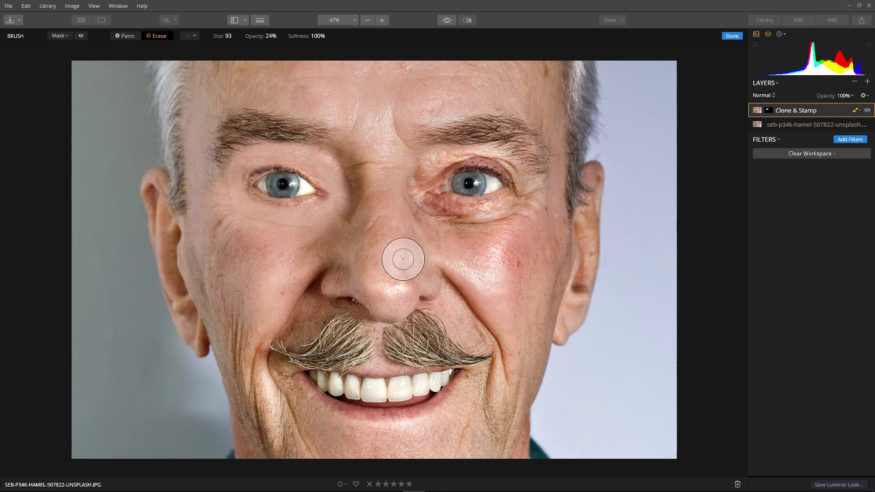
left_click(737, 37)
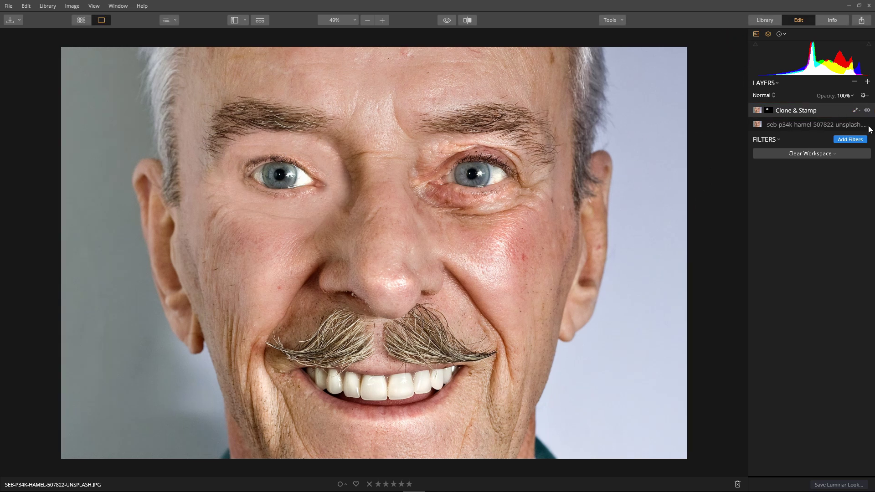
Add Saturation / Vibrance and Tone filters to the Clone & Stamp layer, with Exposure at -0.68 and Saturation at 14.
left_click(851, 140)
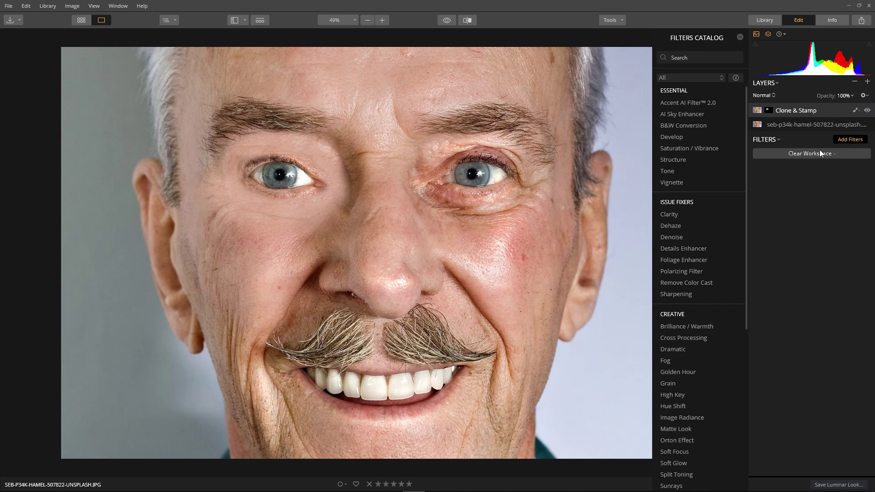
left_click(691, 147)
left_click(676, 172)
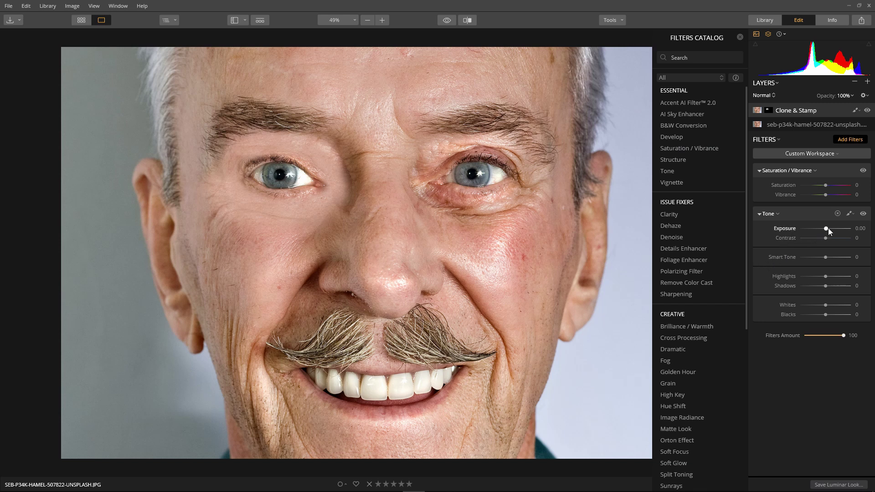
left_click_drag(825, 230, 824, 231)
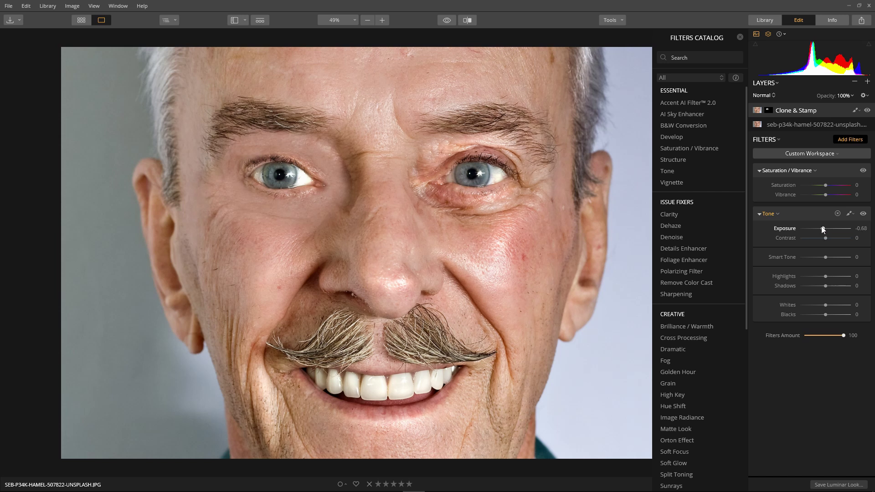
left_click_drag(827, 187, 828, 188)
Reduce the Clone & Stamp layer's opacity to 79% and compare the retouch with the original photo.
left_click(852, 97)
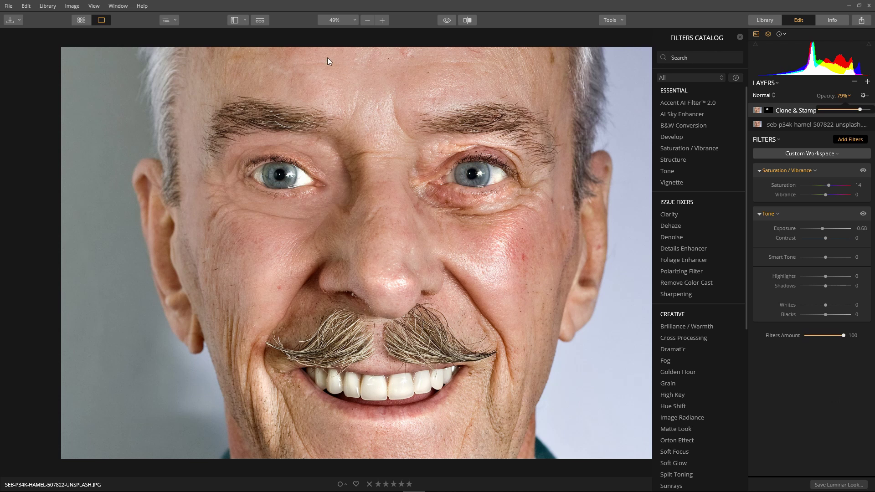
left_click(447, 21)
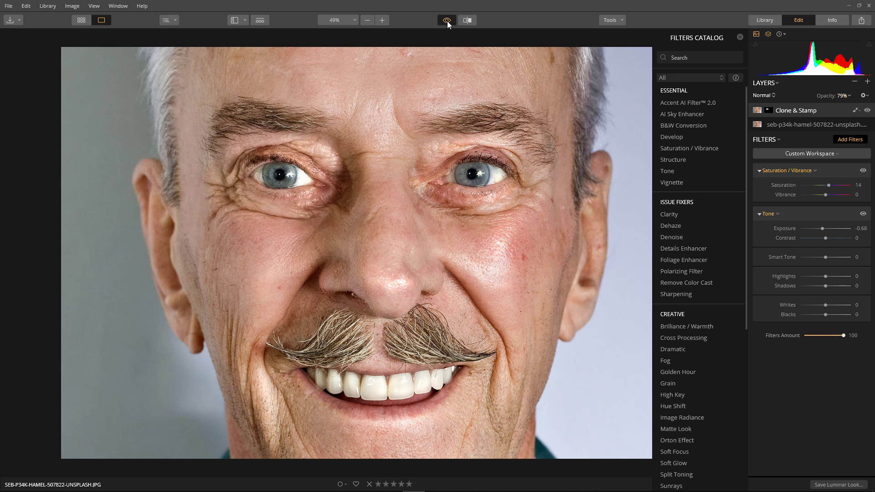
left_click(447, 20)
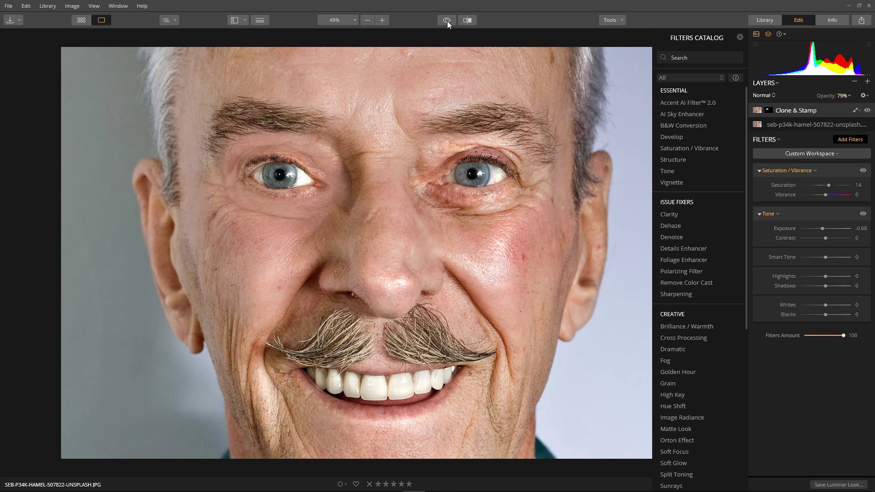
left_click(447, 21)
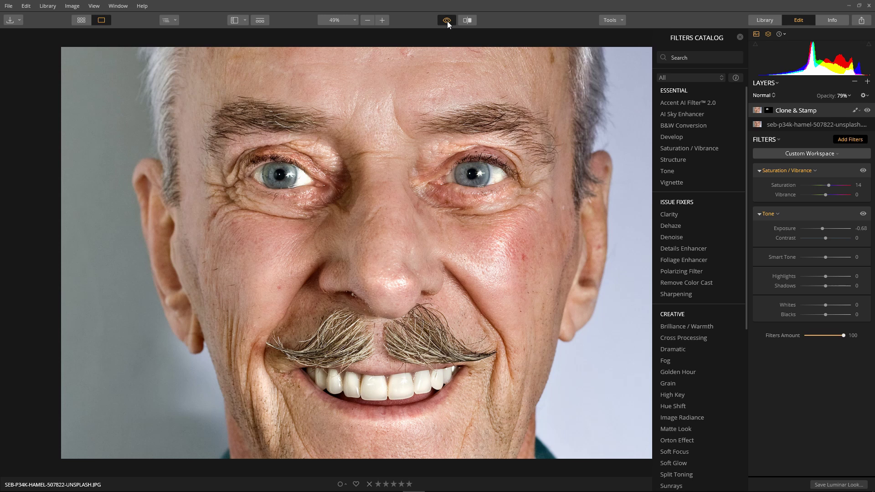
left_click(446, 21)
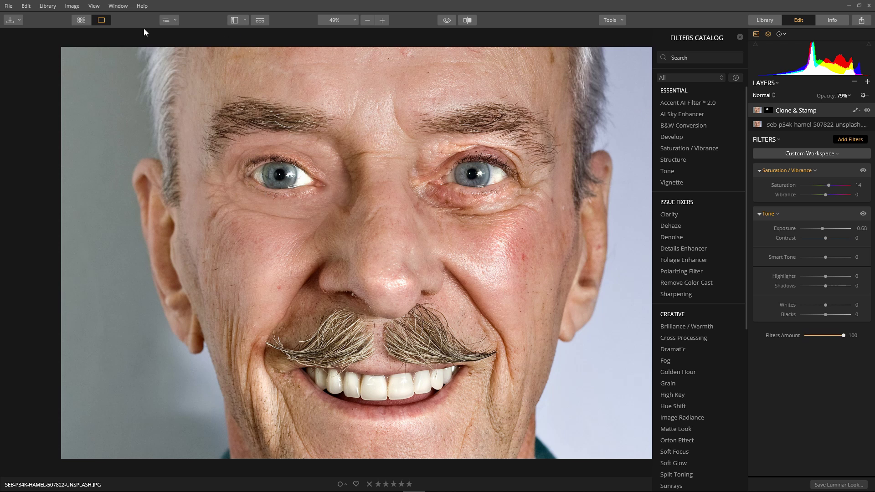
Partly erase the Clone & Stamp layer's mask around the left-hand eye with brush size 100 at 50% opacity.
left_click(854, 111)
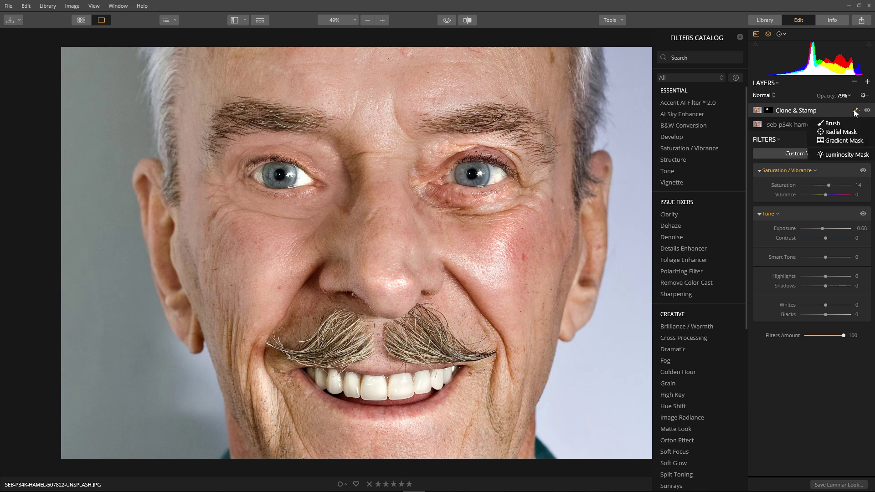
left_click(832, 124)
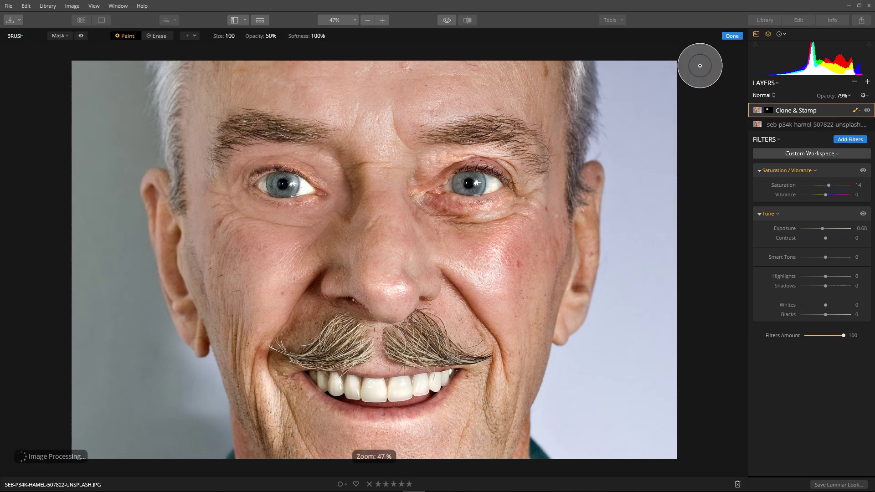
left_click(155, 37)
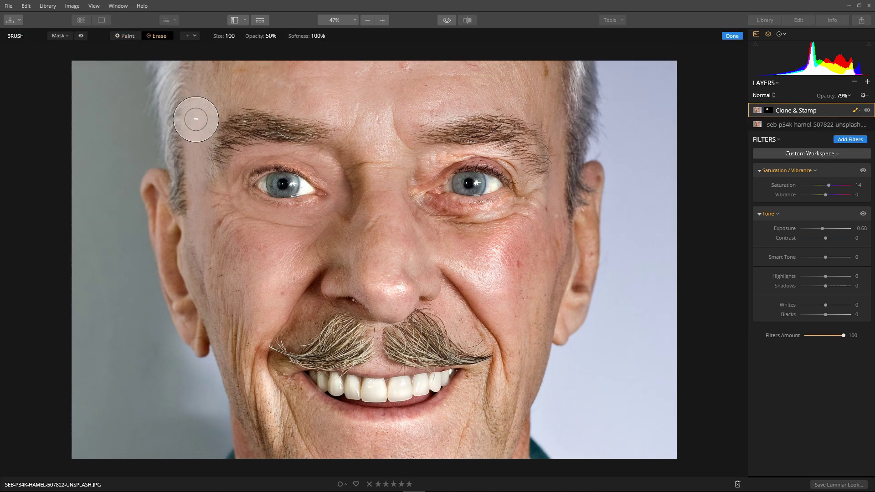
scroll(280, 171, "up", 3)
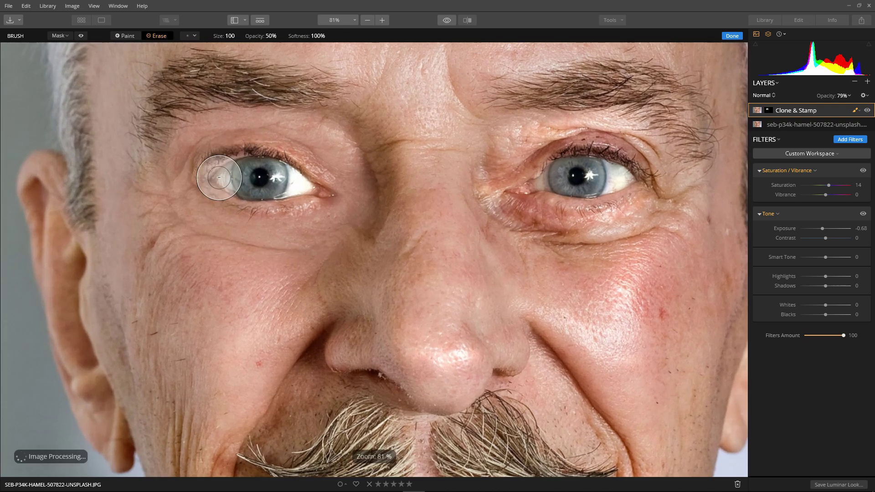
scroll(229, 170, "up", 2)
mouse_move(230, 172)
left_mouse_down()
mouse_move(204, 172)
mouse_move(223, 159)
mouse_move(285, 157)
mouse_move(341, 191)
mouse_move(308, 203)
left_mouse_up()
mouse_move(197, 186)
left_mouse_down()
mouse_move(214, 152)
mouse_move(315, 178)
mouse_move(331, 200)
mouse_move(317, 202)
mouse_move(337, 198)
mouse_move(288, 198)
left_mouse_up()
mouse_move(395, 173)
left_mouse_down()
mouse_move(396, 146)
mouse_move(374, 115)
mouse_move(345, 101)
mouse_move(376, 117)
mouse_move(408, 155)
mouse_move(419, 218)
mouse_move(378, 263)
mouse_move(326, 279)
mouse_move(428, 267)
mouse_move(385, 242)
mouse_move(380, 170)
left_mouse_up()
scroll(380, 171, "down", 3)
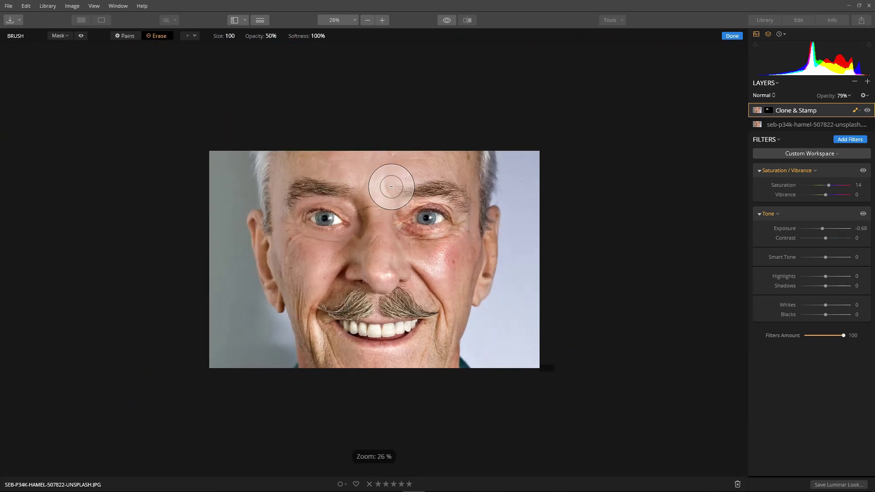
scroll(390, 201, "up", 2)
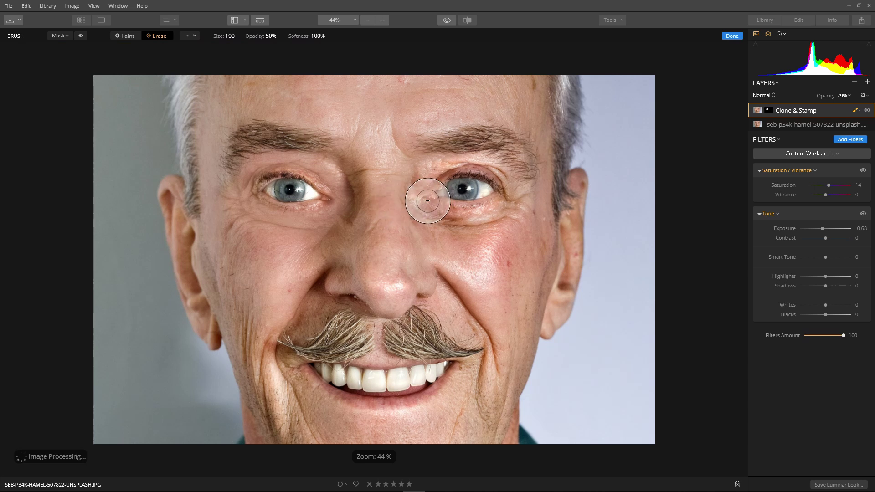
left_click(732, 36)
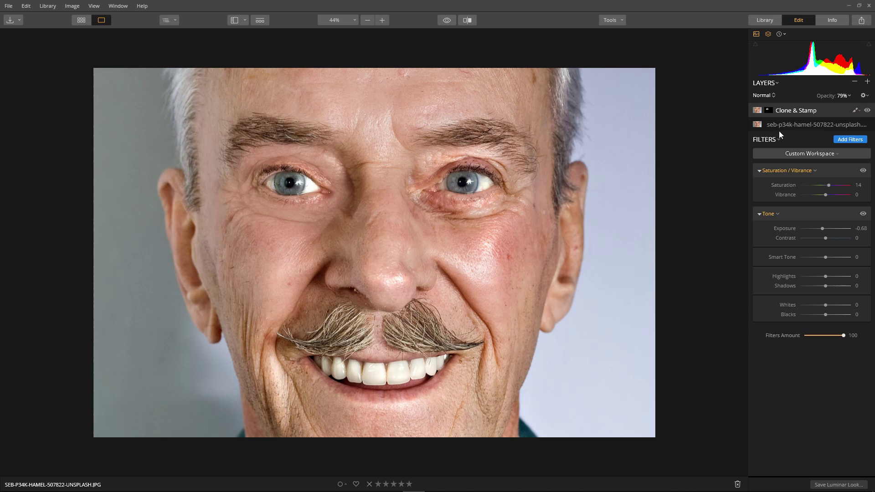
Start a new Clone & Stamp, sample the forehead and clone skin beneath the right-hand eye with brush size 56.
left_click(622, 20)
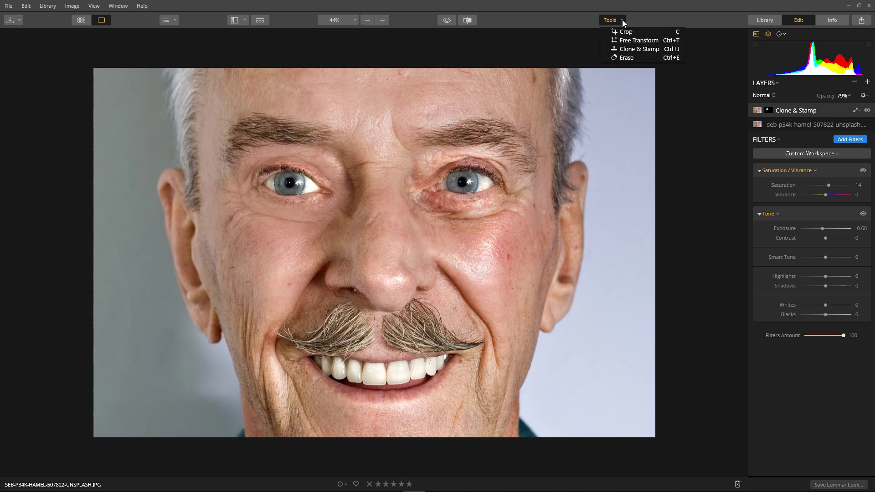
left_click(625, 49)
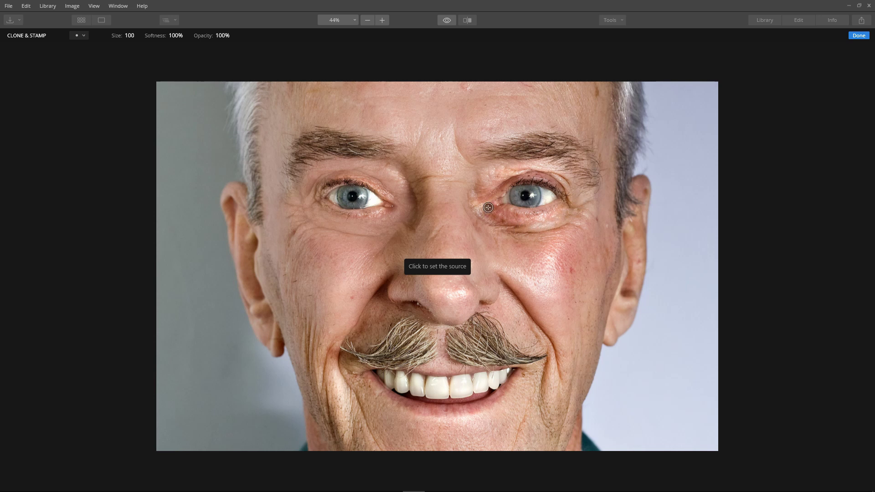
left_click(402, 99)
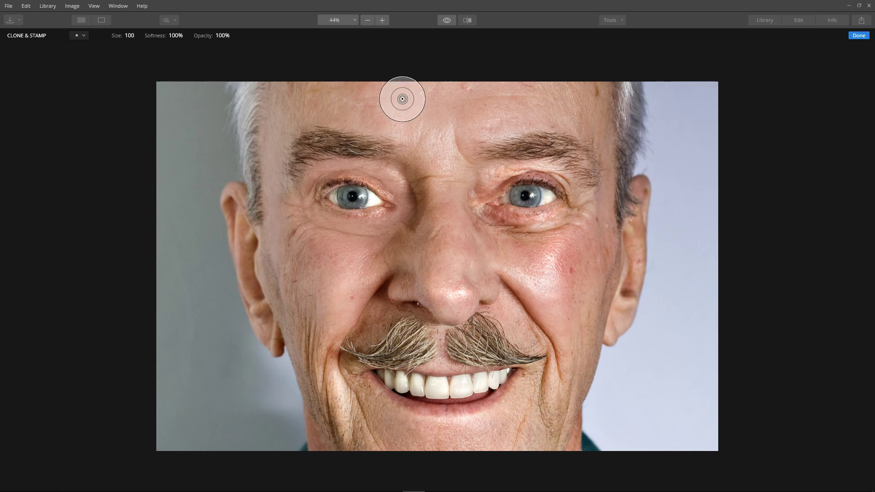
right_click(486, 200)
left_click_drag(483, 231, 480, 232)
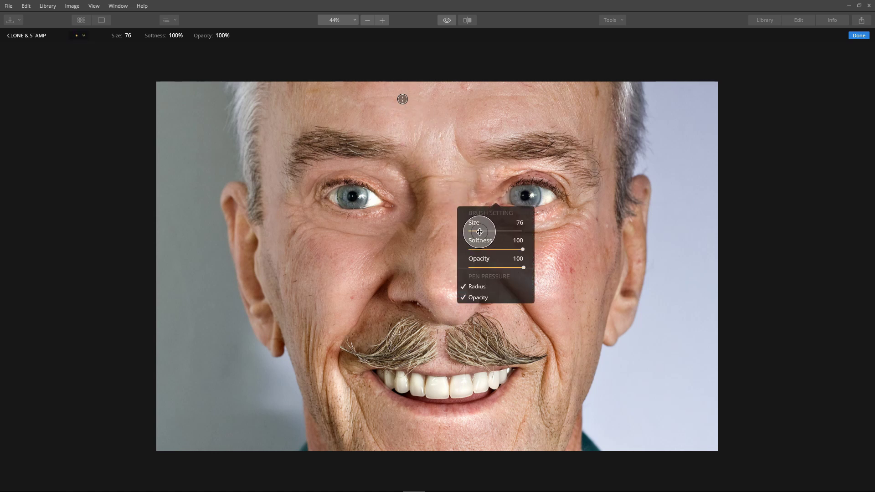
mouse_move(480, 197)
left_mouse_down()
mouse_move(495, 226)
mouse_move(476, 203)
mouse_move(526, 230)
mouse_move(503, 230)
mouse_move(527, 234)
mouse_move(494, 226)
mouse_move(550, 230)
mouse_move(519, 226)
left_mouse_up()
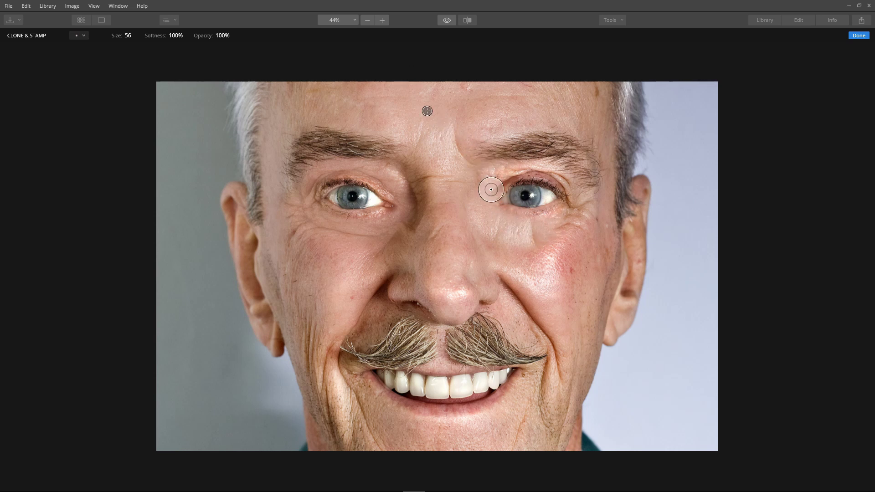
Resample forehead skin to clone over the remaining wrinkles under the right-hand eye and around its outer corner.
left_click(393, 97, "alt")
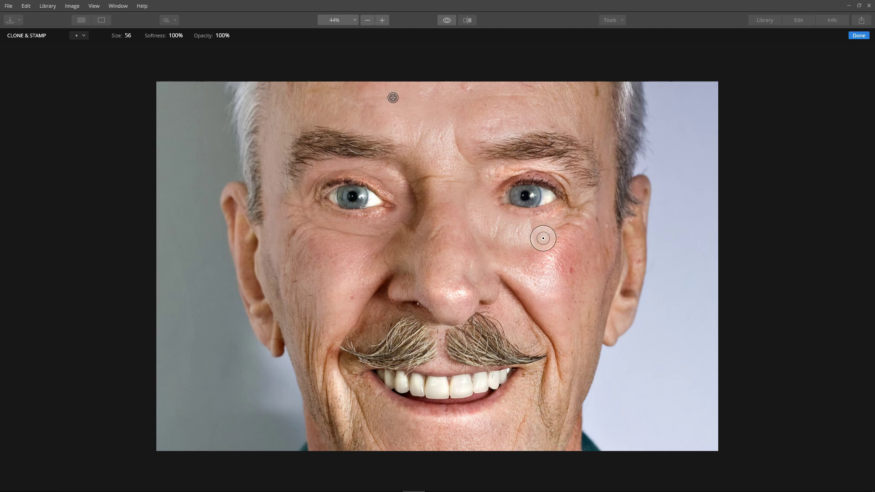
mouse_move(541, 229)
left_mouse_down()
mouse_move(568, 220)
mouse_move(531, 231)
mouse_move(582, 210)
left_mouse_up()
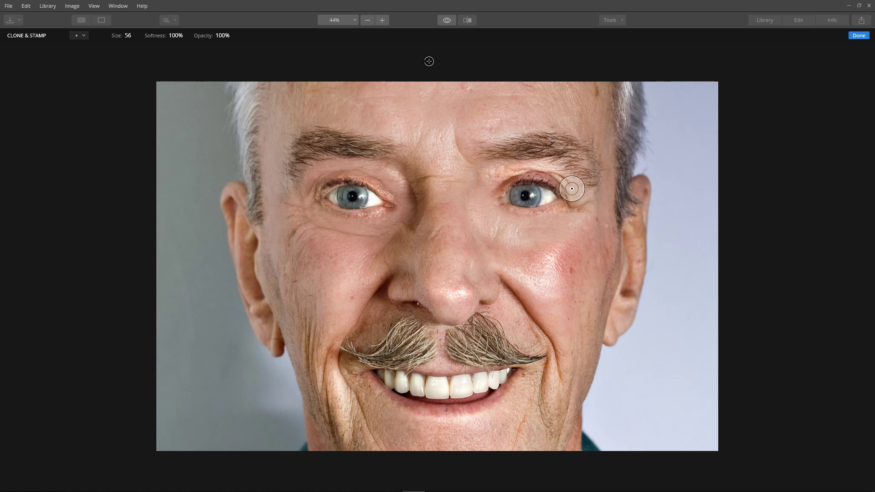
left_click(389, 106, "alt")
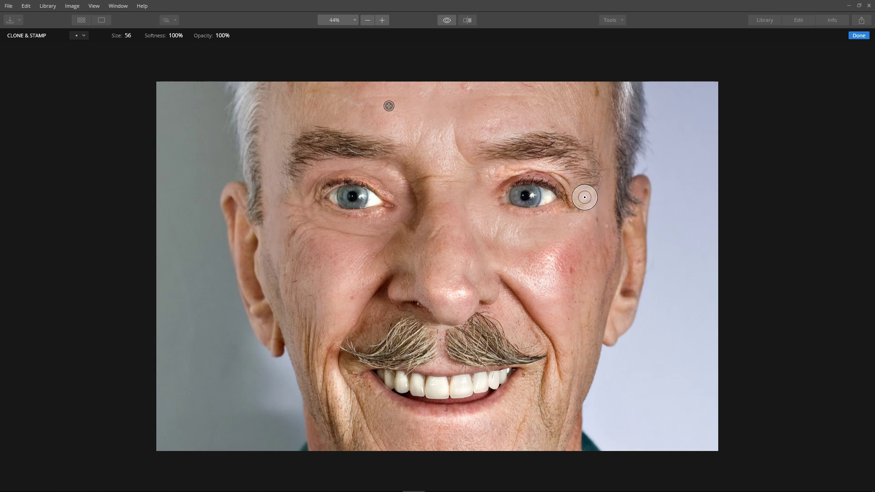
mouse_move(583, 195)
left_mouse_down()
mouse_move(576, 217)
mouse_move(590, 214)
mouse_move(572, 230)
mouse_move(589, 227)
left_mouse_up()
Clone forehead skin over the right-hand eye's upper eyelid and outer corner, resampling between areas, and apply the retouch.
left_click(415, 108, "alt")
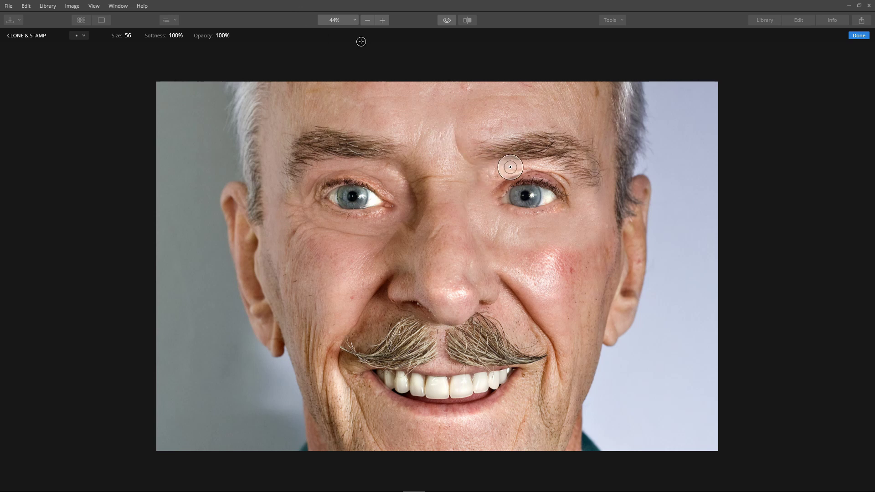
left_click(423, 122, "alt")
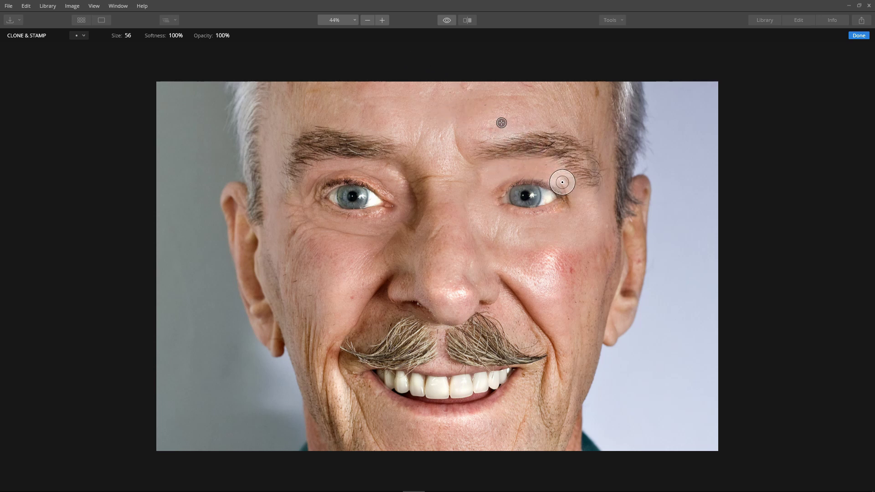
left_click(404, 113, "alt")
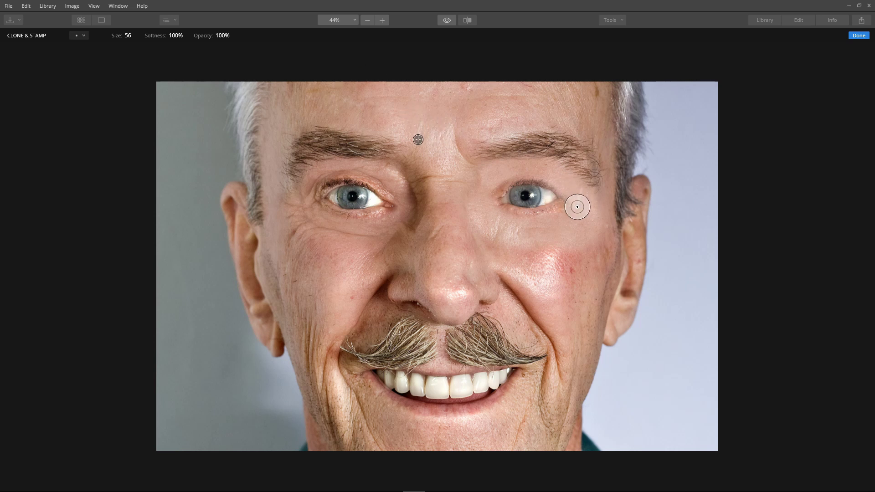
left_click(437, 107, "alt")
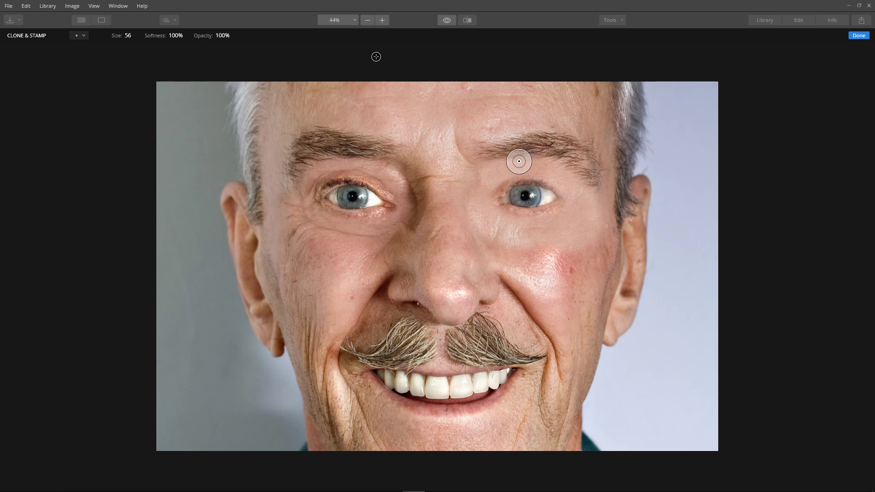
left_click(859, 37)
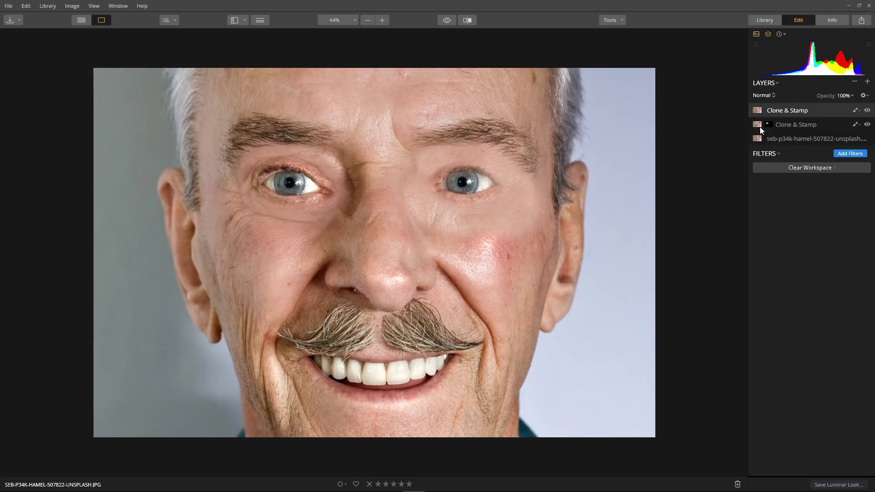
Invert the mask of the top Clone & Stamp layer and start editing that mask with the brush.
right_click(758, 110)
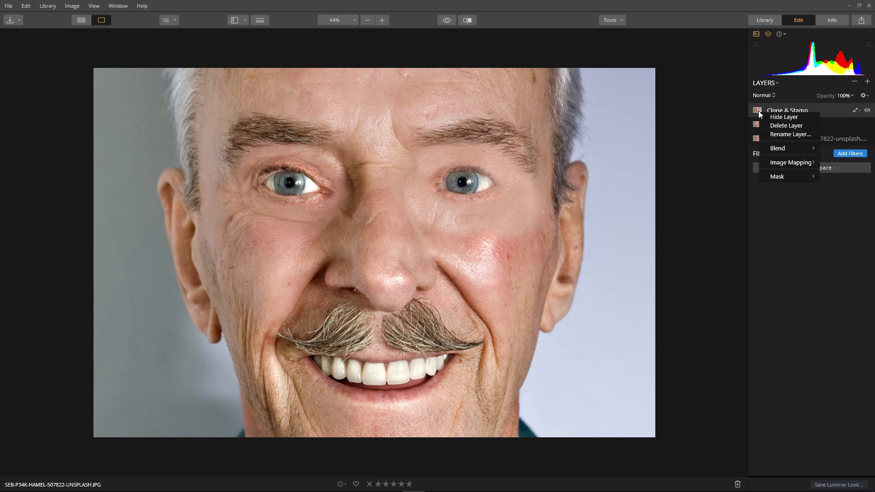
mouse_move(788, 176)
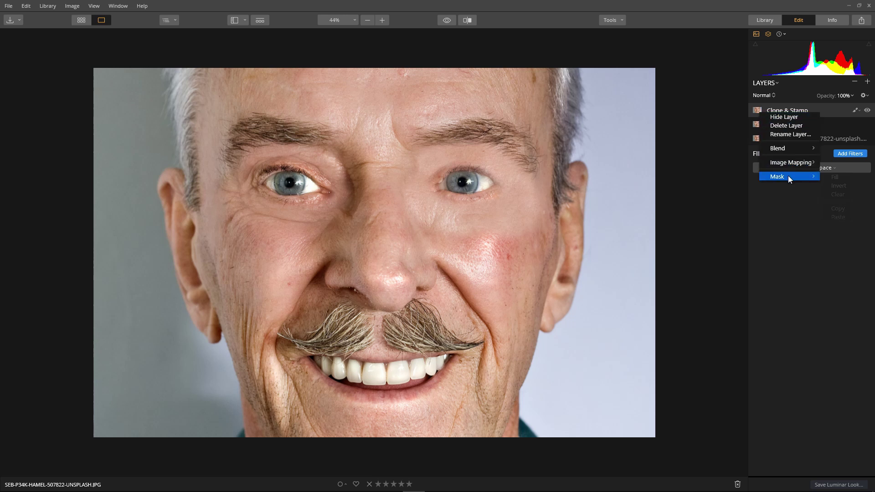
left_click(838, 185)
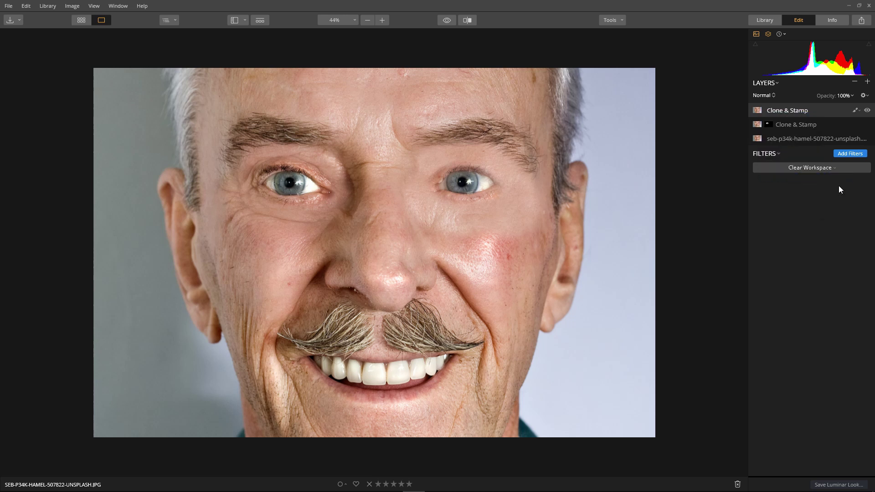
left_click(855, 111)
left_click(820, 121)
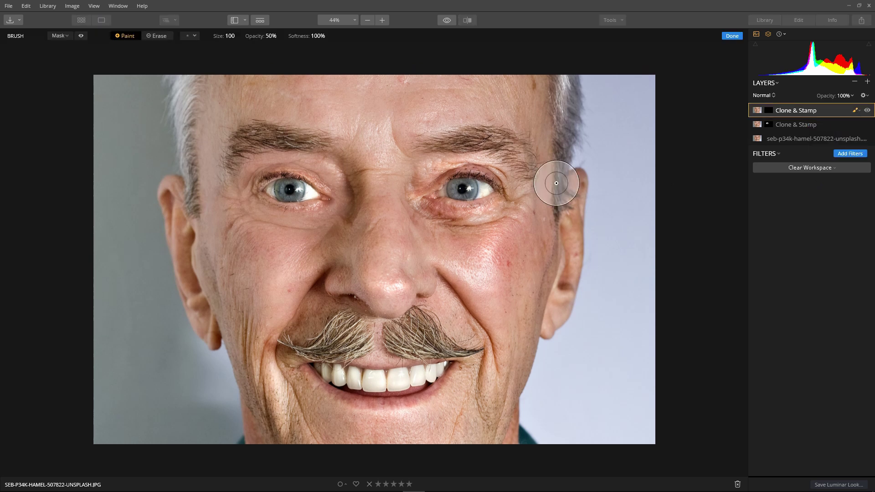
Paint the retouch back in beneath the right-hand eye, around its outer corner and over its upper eyelid with brush size 61 at 100% opacity.
right_click(537, 288)
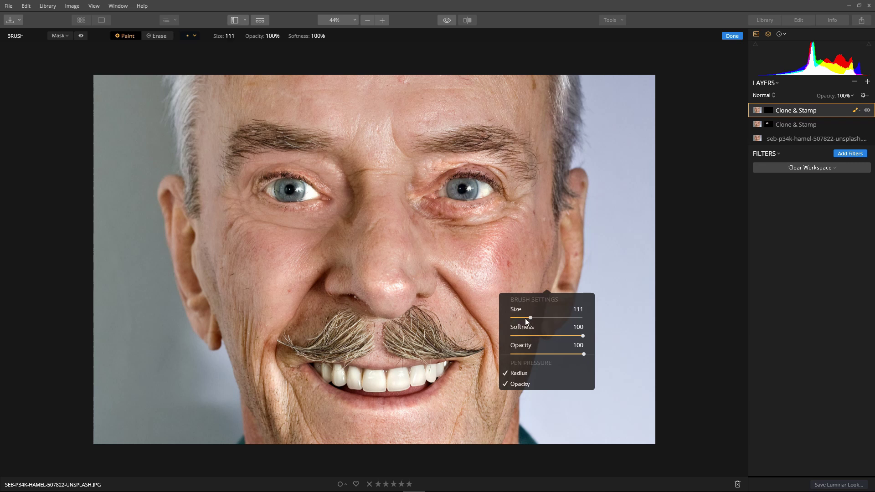
left_click_drag(530, 318, 524, 318)
left_click_drag(522, 318, 520, 318)
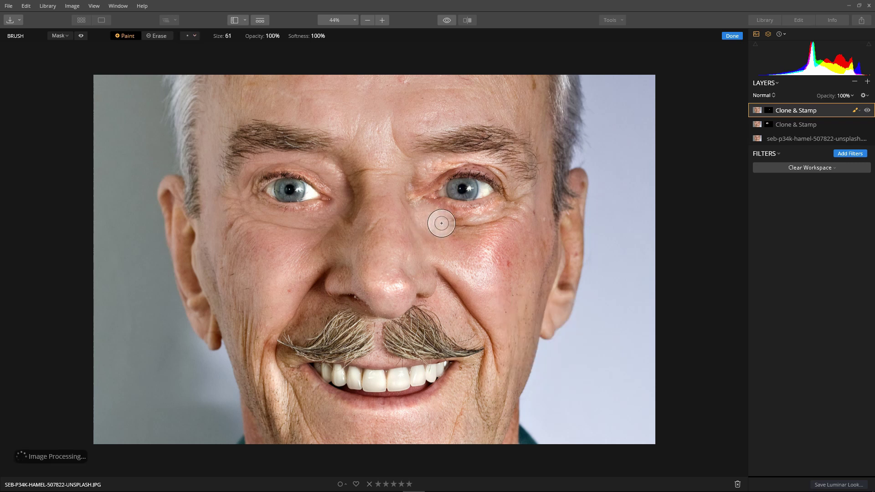
mouse_move(442, 223)
left_mouse_down()
mouse_move(476, 221)
mouse_move(463, 223)
mouse_move(504, 216)
mouse_move(497, 219)
mouse_move(520, 193)
left_mouse_up()
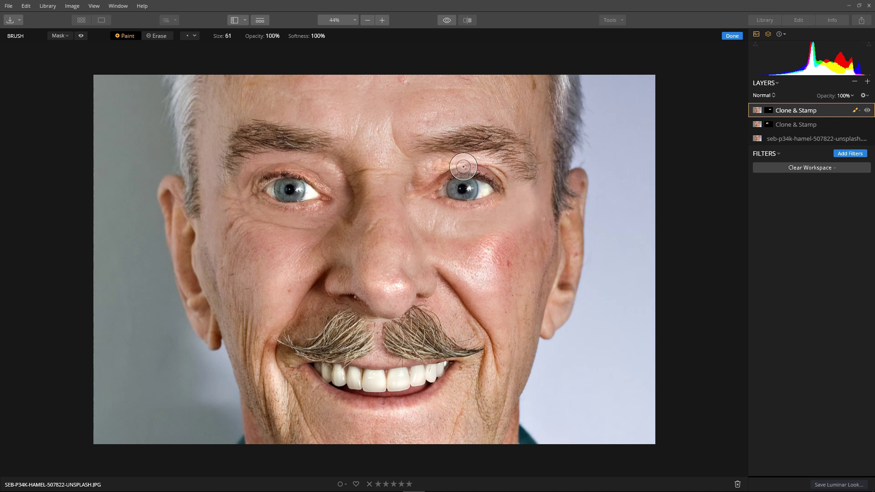
mouse_move(463, 166)
left_mouse_down()
mouse_move(418, 176)
mouse_move(463, 162)
mouse_move(509, 176)
mouse_move(502, 172)
mouse_move(513, 195)
mouse_move(471, 226)
mouse_move(416, 203)
mouse_move(412, 191)
mouse_move(441, 231)
mouse_move(511, 224)
mouse_move(431, 226)
mouse_move(512, 218)
mouse_move(548, 174)
left_mouse_up()
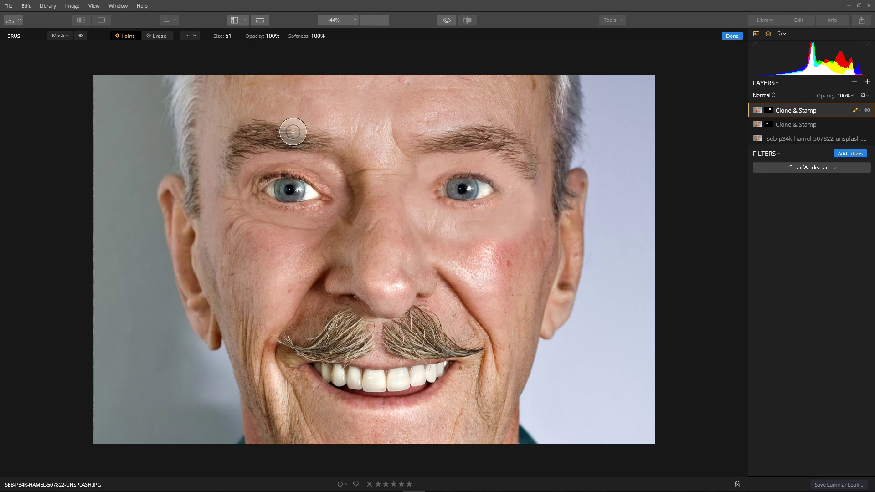
Partly erase the mask below the right-hand eye and around its outer corner with brush size 89 at 25% opacity.
left_click(158, 36)
right_click(531, 261)
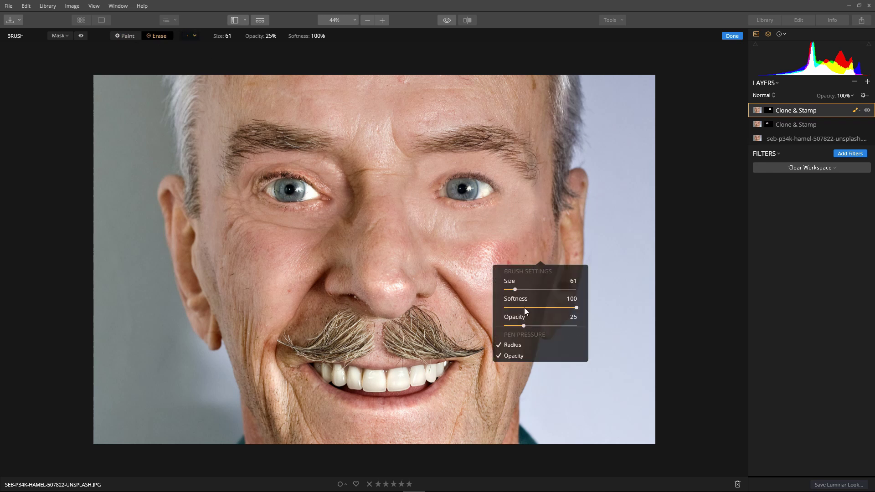
left_click_drag(515, 289, 519, 289)
mouse_move(500, 255)
left_mouse_down()
mouse_move(527, 251)
mouse_move(542, 237)
mouse_move(529, 246)
mouse_move(553, 189)
mouse_move(548, 208)
left_mouse_up()
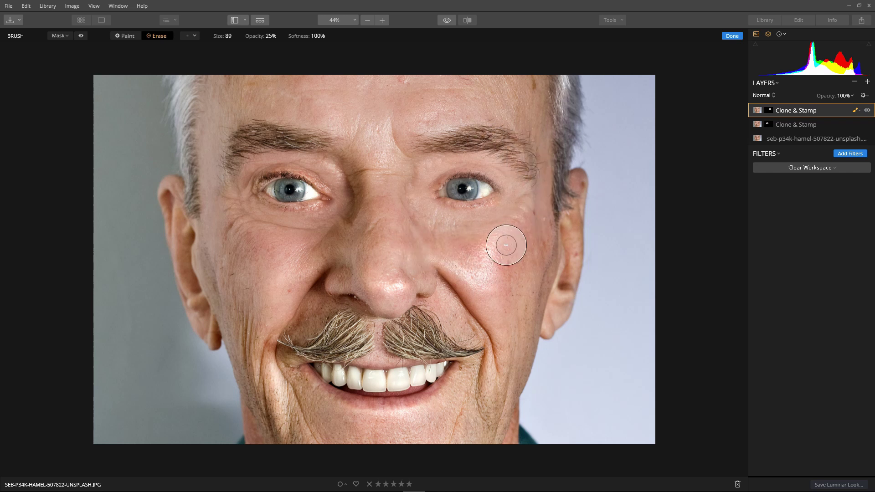
left_click_drag(540, 162, 549, 182)
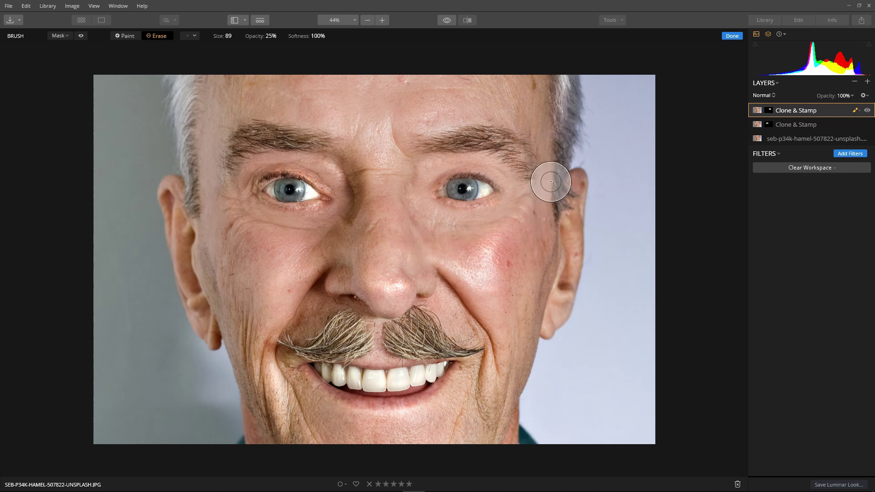
Paint some of the retouch back under the right-hand eye at 25% opacity and finish the mask edit.
mouse_move(381, 167)
left_mouse_down()
mouse_move(426, 140)
mouse_move(378, 188)
mouse_move(389, 211)
mouse_move(420, 235)
mouse_move(402, 226)
mouse_move(388, 188)
mouse_move(390, 211)
mouse_move(400, 178)
mouse_move(397, 213)
mouse_move(399, 164)
mouse_move(427, 136)
mouse_move(384, 163)
mouse_move(382, 201)
mouse_move(423, 243)
mouse_move(450, 259)
mouse_move(441, 247)
mouse_move(533, 260)
mouse_move(647, 230)
mouse_move(690, 181)
mouse_move(742, 168)
mouse_move(742, 156)
mouse_move(551, 152)
mouse_move(204, 58)
mouse_move(115, 44)
left_mouse_up()
left_click(125, 36)
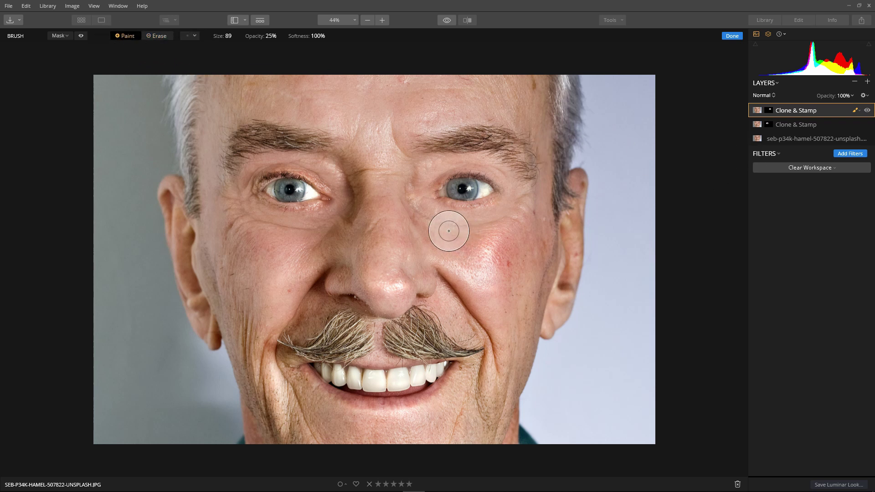
mouse_move(443, 208)
left_mouse_down()
mouse_move(433, 197)
mouse_move(470, 217)
mouse_move(417, 201)
mouse_move(461, 195)
mouse_move(500, 203)
mouse_move(469, 189)
left_mouse_up()
left_click(159, 36)
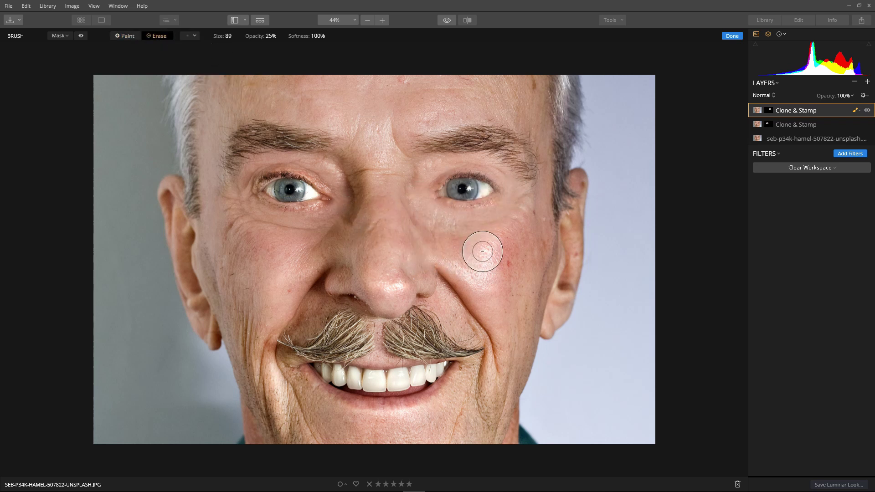
left_click(732, 36)
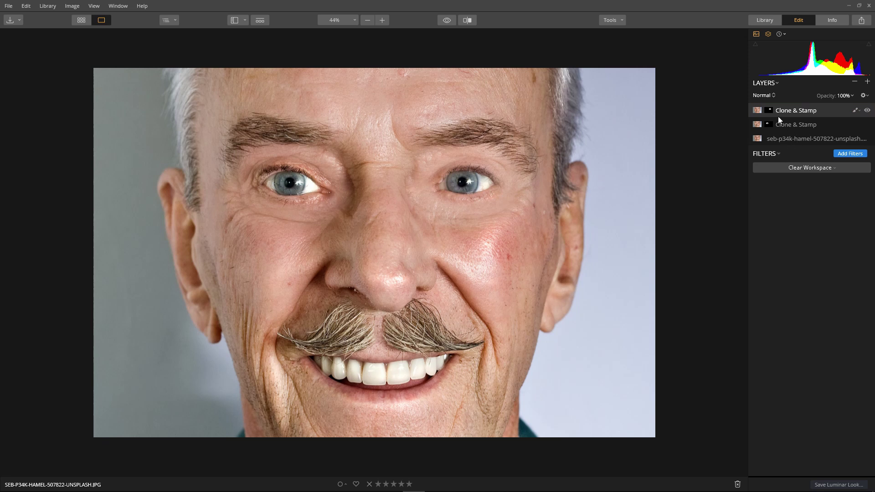
Add the Saturation / Vibrance and Tone filters to the top Clone & Stamp layer and set Exposure to -0.78.
left_click(844, 154)
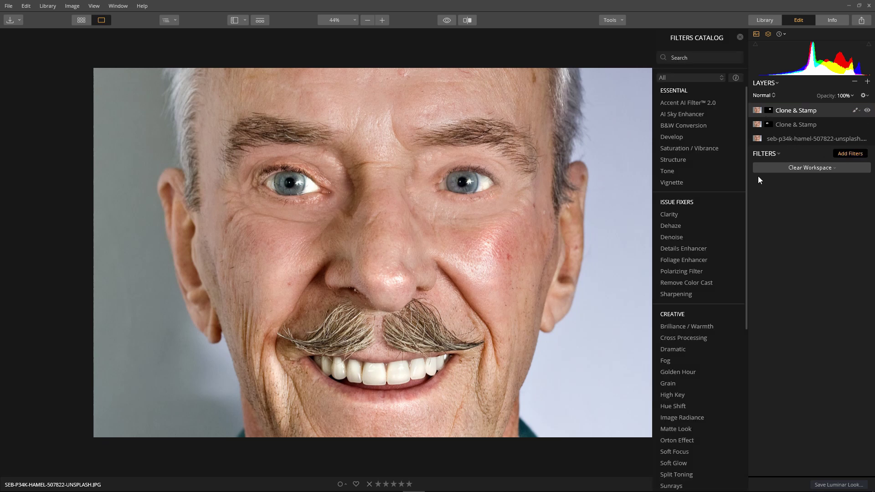
left_click(687, 149)
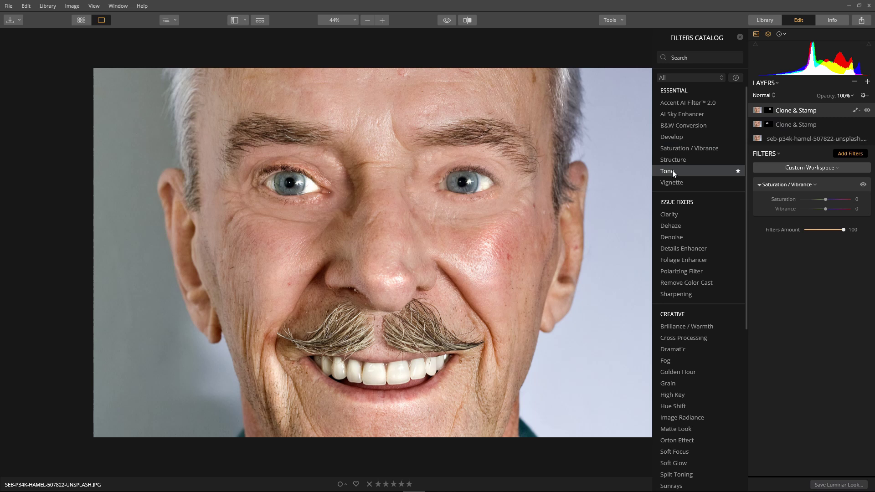
left_click(672, 172)
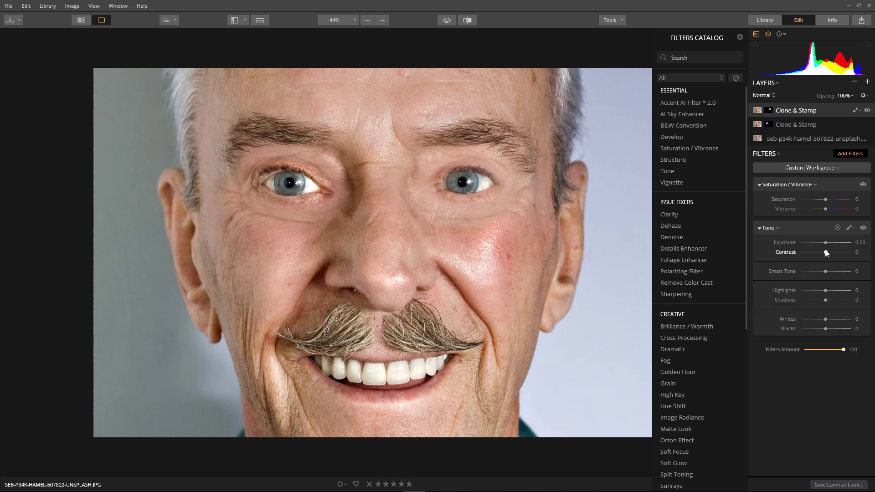
left_click_drag(826, 243, 823, 243)
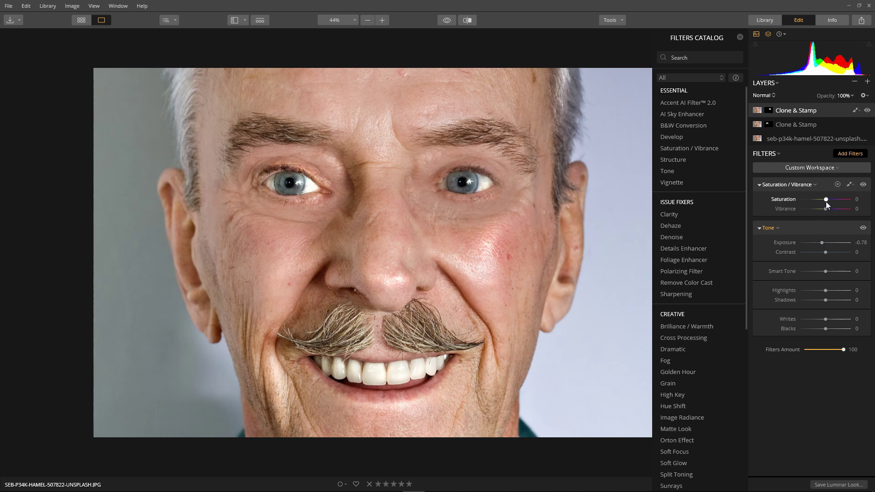
Set the top Clone & Stamp layer's Saturation to 12 and lower the layer's opacity to 70%.
left_click_drag(825, 201, 829, 202)
left_click(852, 97)
left_click_drag(870, 111, 857, 112)
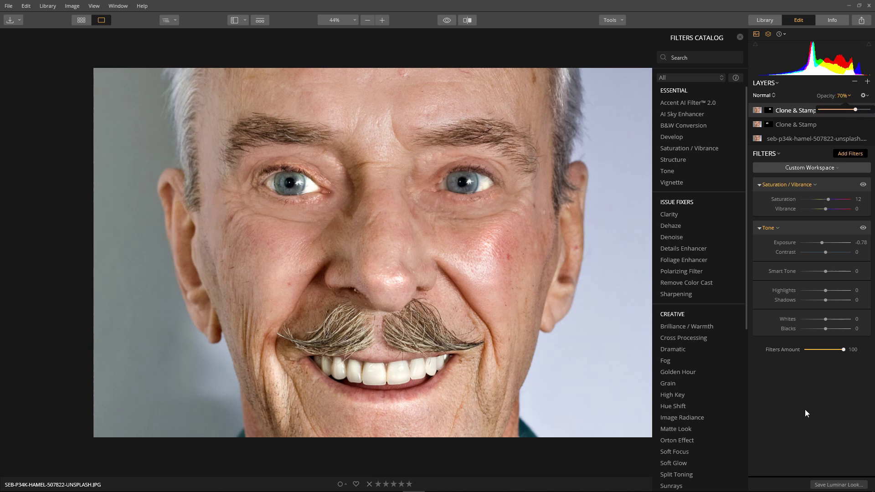
Compare the retouched portrait with the original around both eyes.
left_click(447, 20)
left_click(447, 21)
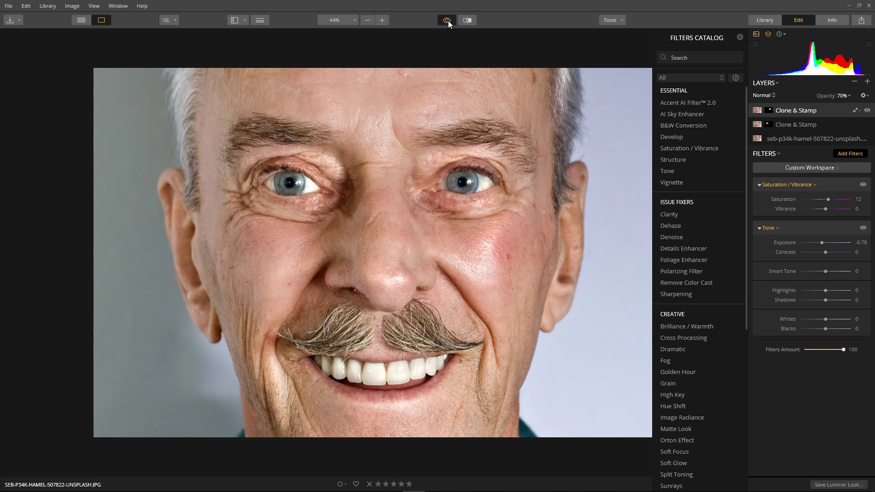
left_click(447, 20)
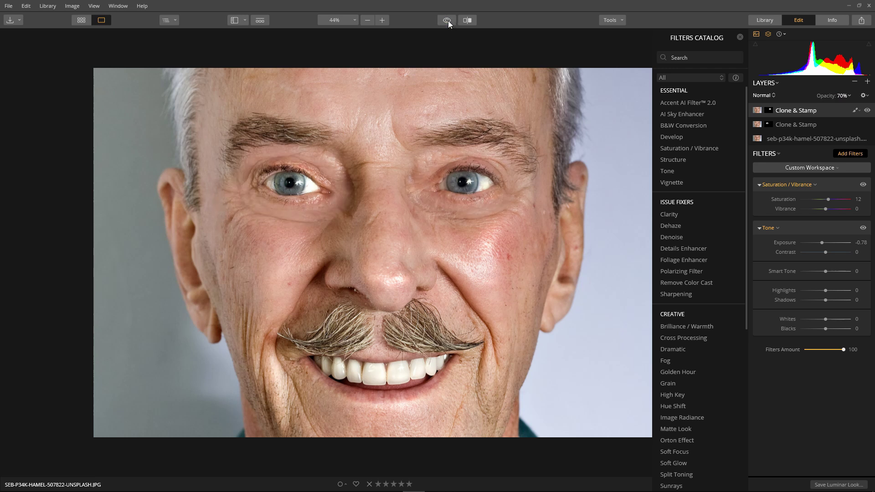
left_click(447, 20)
left_click(448, 20)
scroll(456, 195, "down", 1)
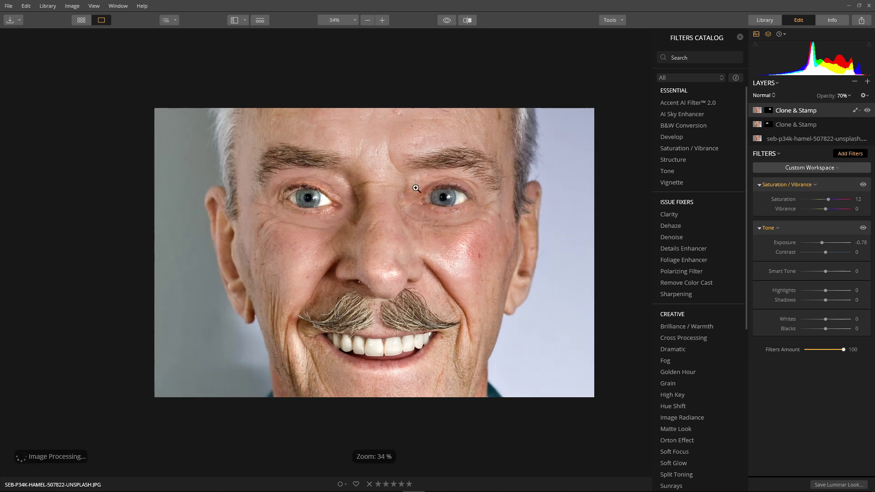